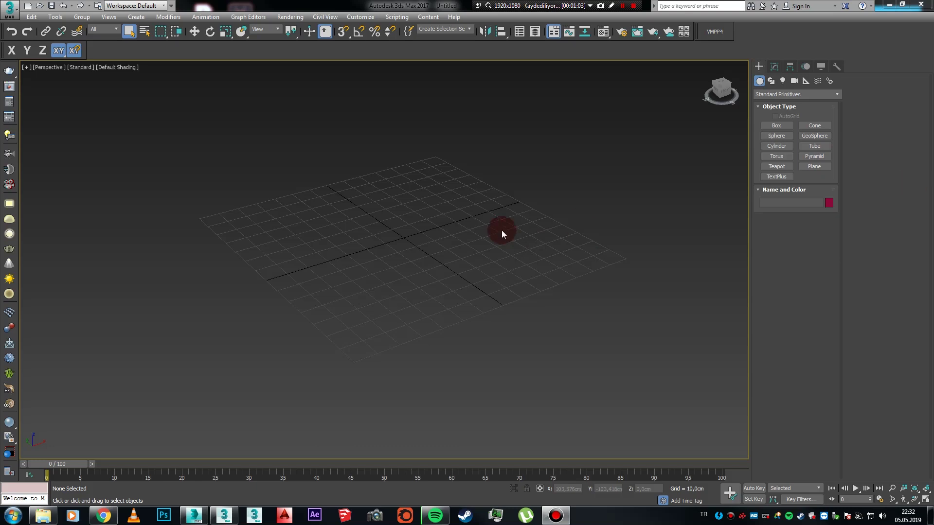
Place the window model pencere_022 in the perspective scene as a group
drag(502, 233, 503, 234)
click(538, 247)
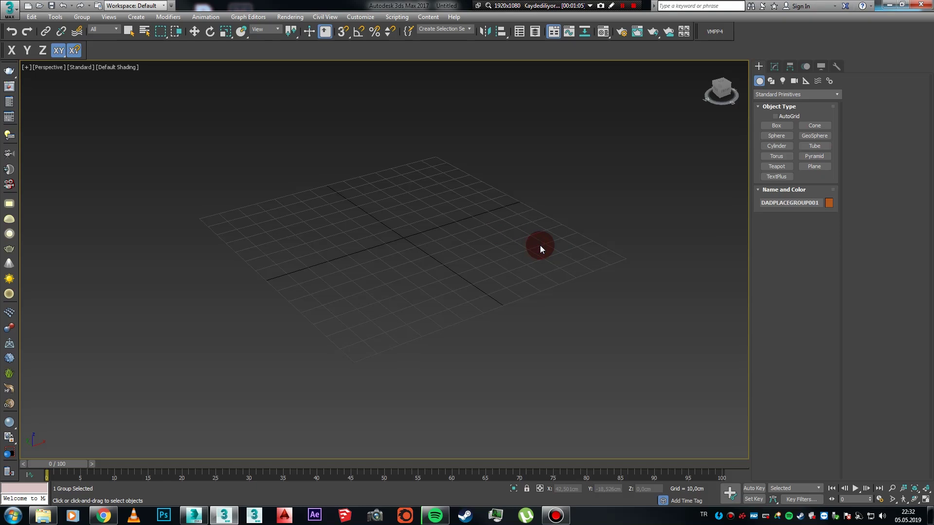
click(562, 282)
key(z)
scroll(550, 282, down, 5)
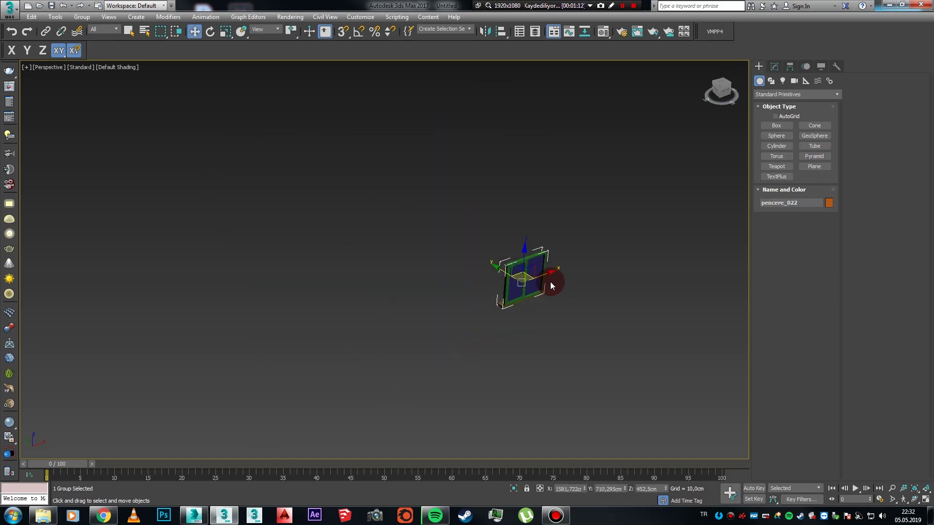
Set the window group's X and Y positions to 0 cm, keeping its height
alt+middle_drag(550, 282, 626, 280)
key(z)
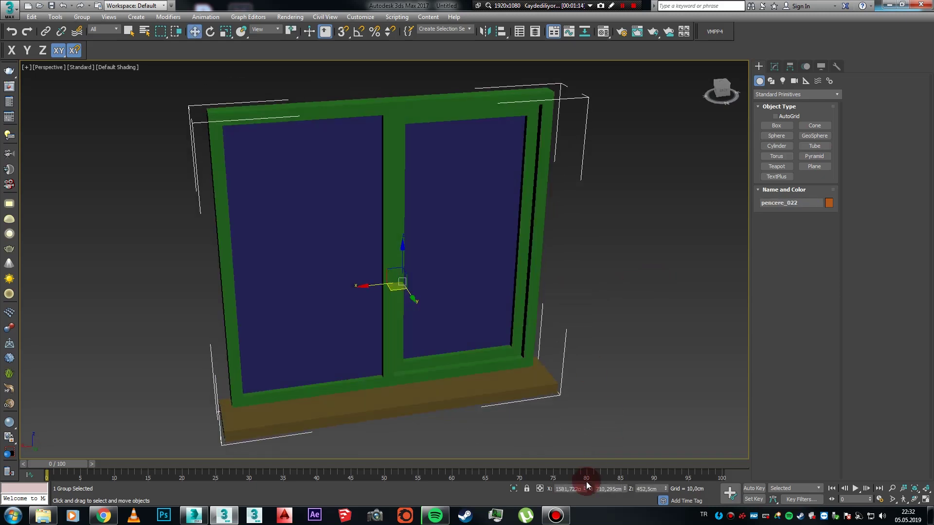
right_click(585, 489)
right_click(625, 490)
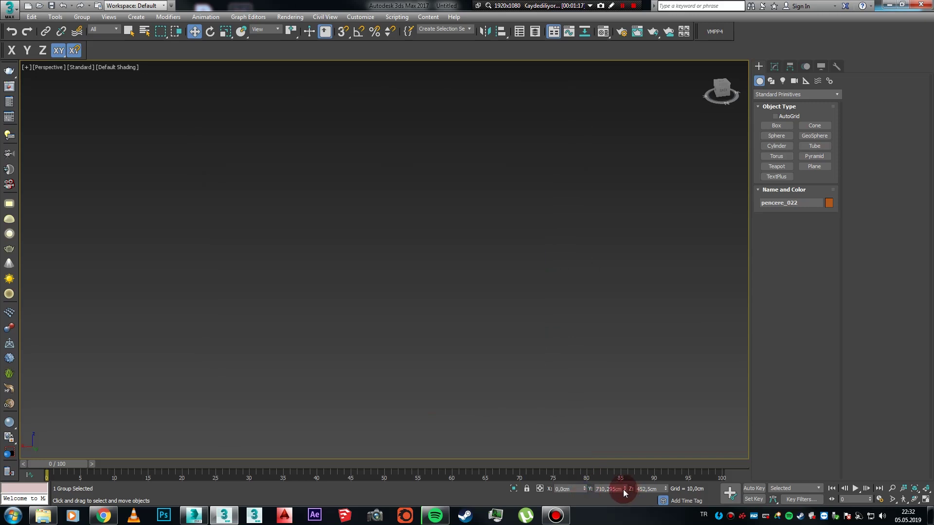
key(z)
Check the system volume mixer and the sound playback and recording device lists
click(882, 516)
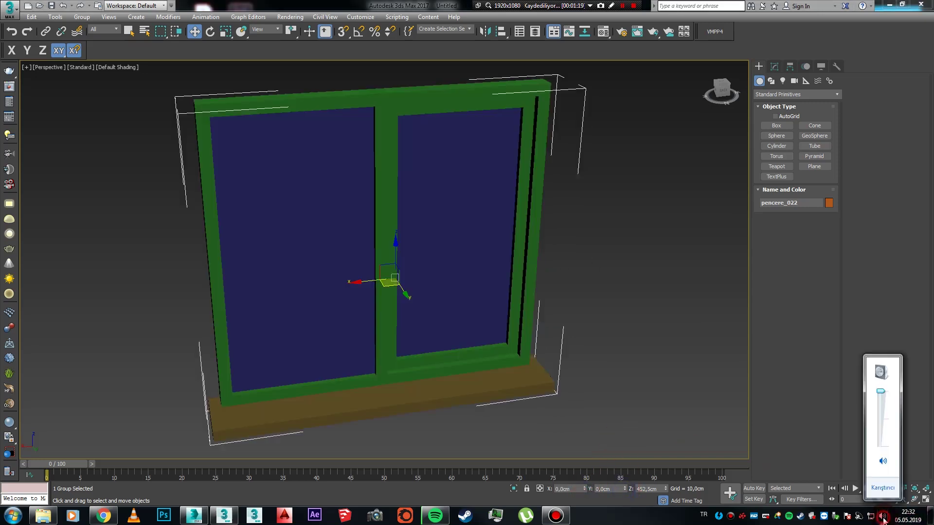
click(883, 487)
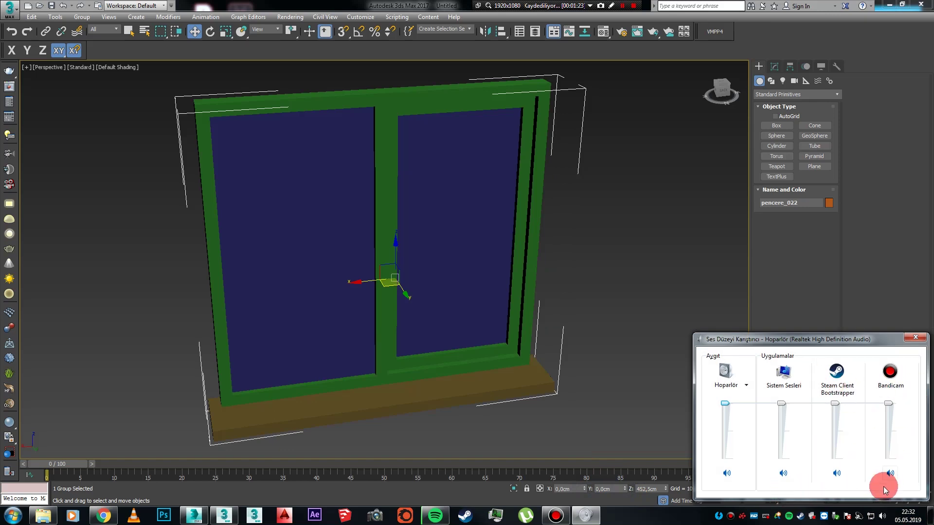
click(915, 337)
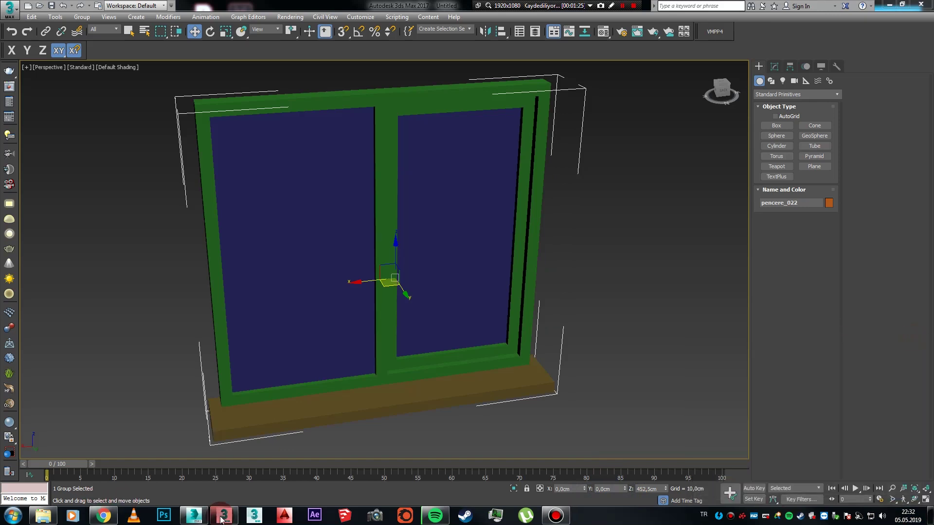
right_click(883, 519)
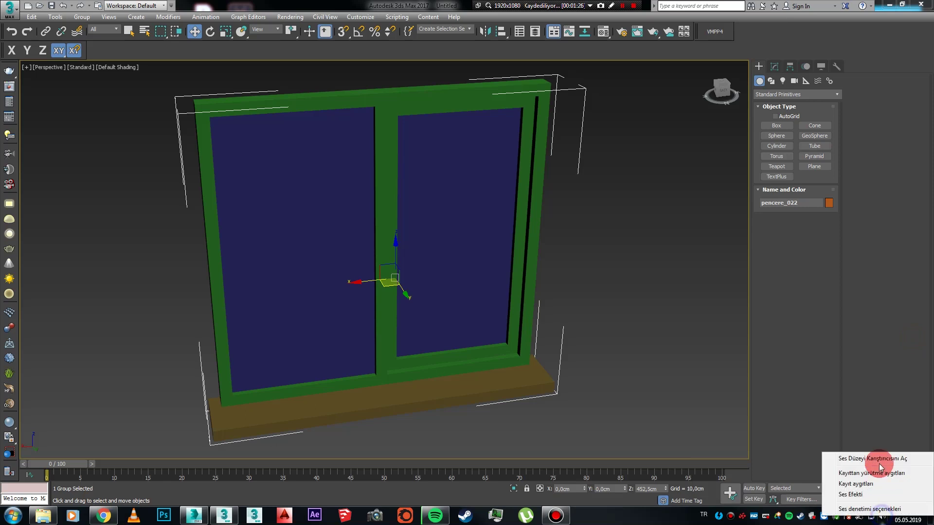
click(852, 470)
click(124, 94)
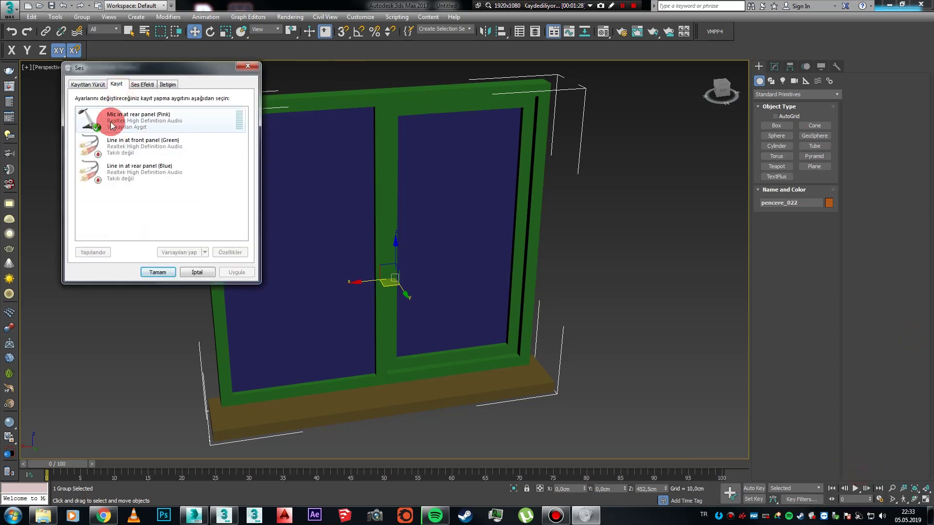
click(104, 120)
click(88, 84)
drag(242, 142, 243, 200)
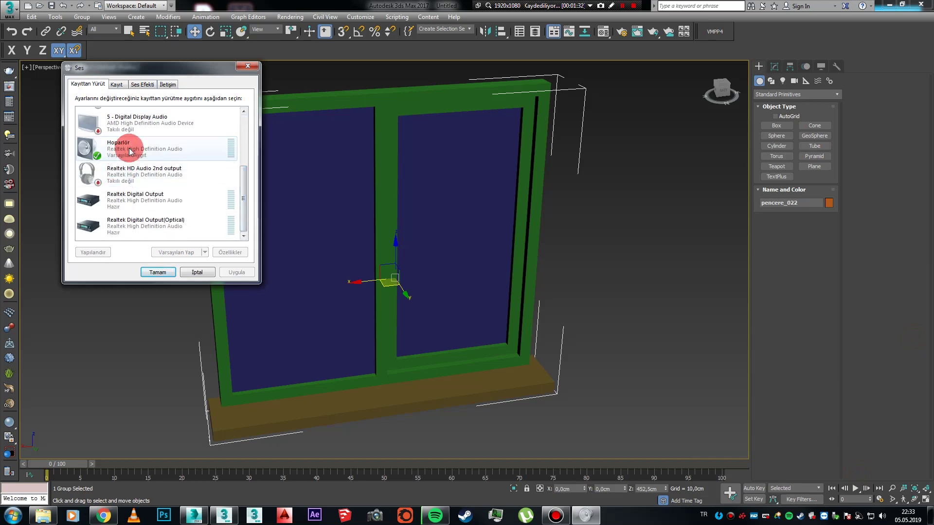
click(119, 85)
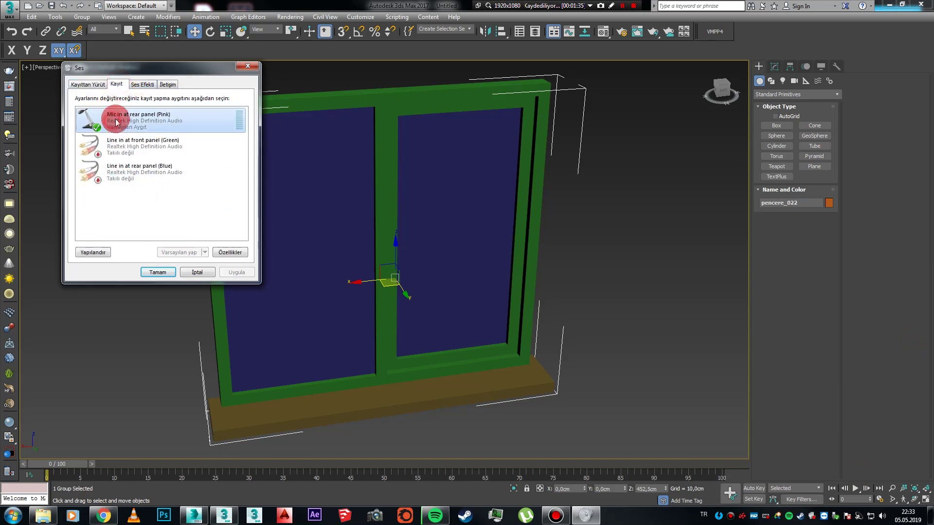
Toggle the mute setting of the rear-panel (Pink) microphone in its level properties and close the sound settings
right_click(116, 120)
click(140, 176)
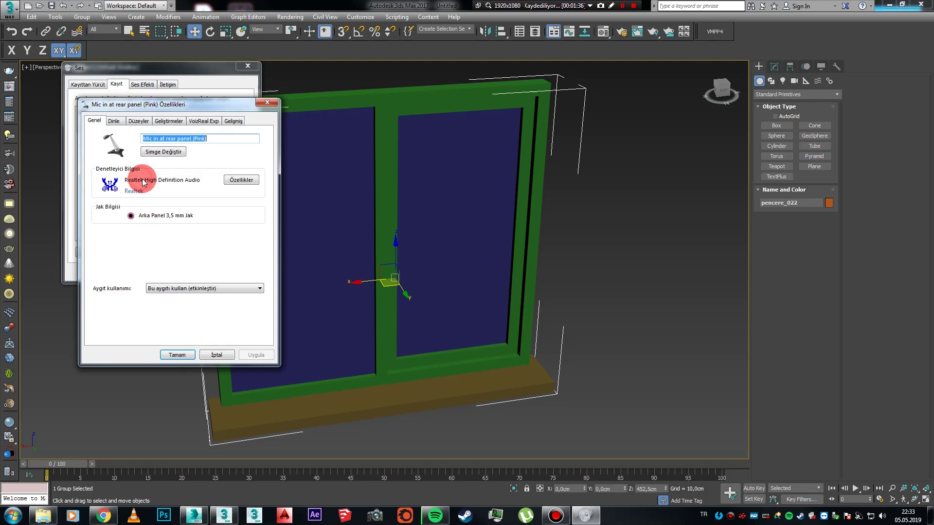
click(120, 121)
click(138, 123)
click(214, 151)
click(180, 353)
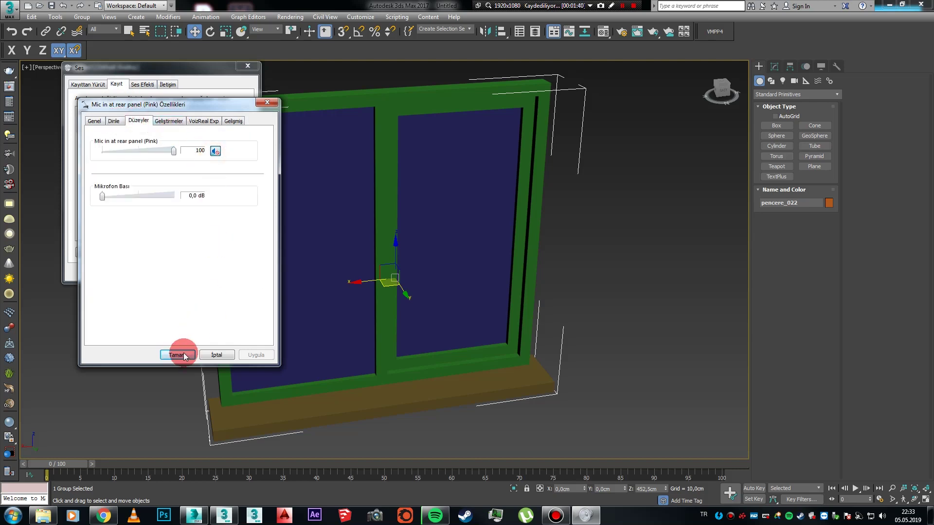
click(249, 68)
Draw an open three-point line in the top view, running straight across the window and then angling away as a wall path
scroll(387, 228, down, 5)
mouse_move(387, 229)
alt+middle_down()
mouse_move(419, 231)
mouse_move(381, 200)
mouse_move(403, 229)
mouse_move(390, 242)
alt+middle_up()
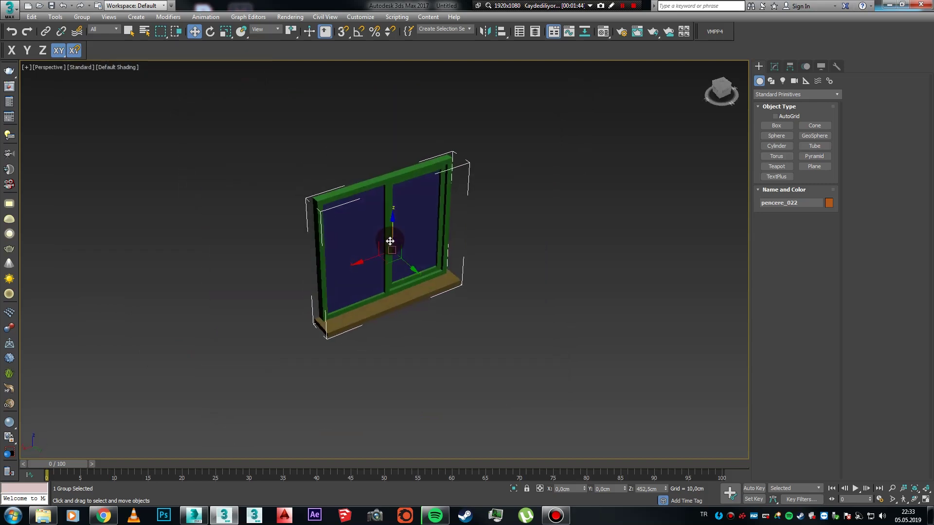
scroll(389, 236, up, 3)
scroll(389, 233, down, 7)
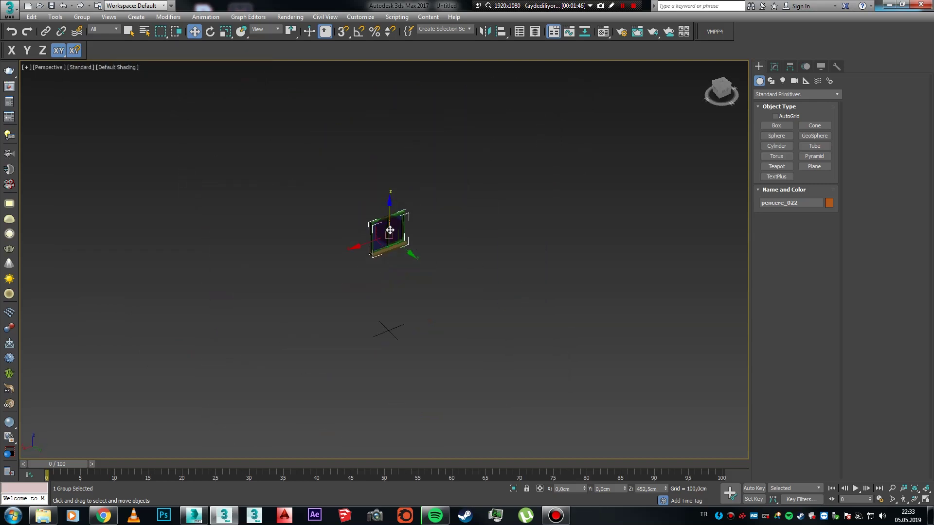
key(t)
scroll(389, 229, down, 6)
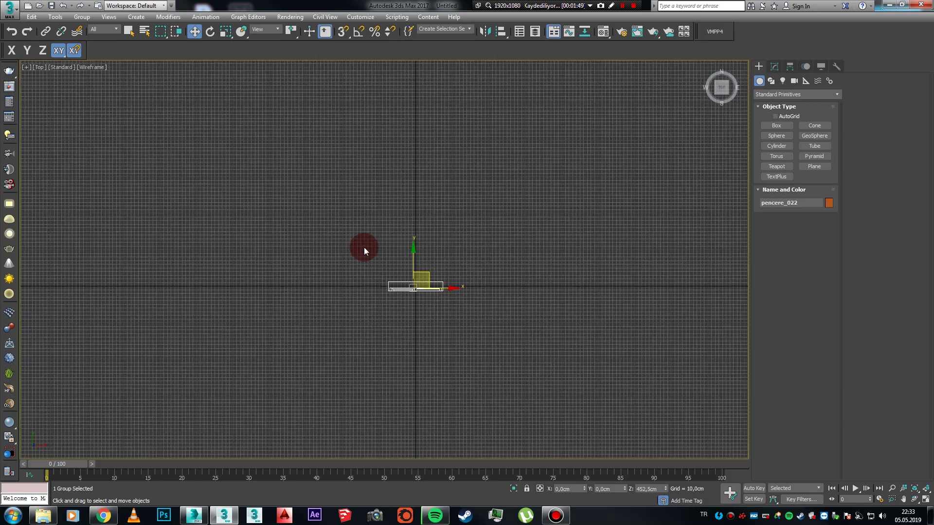
right_click(323, 254)
click(335, 226)
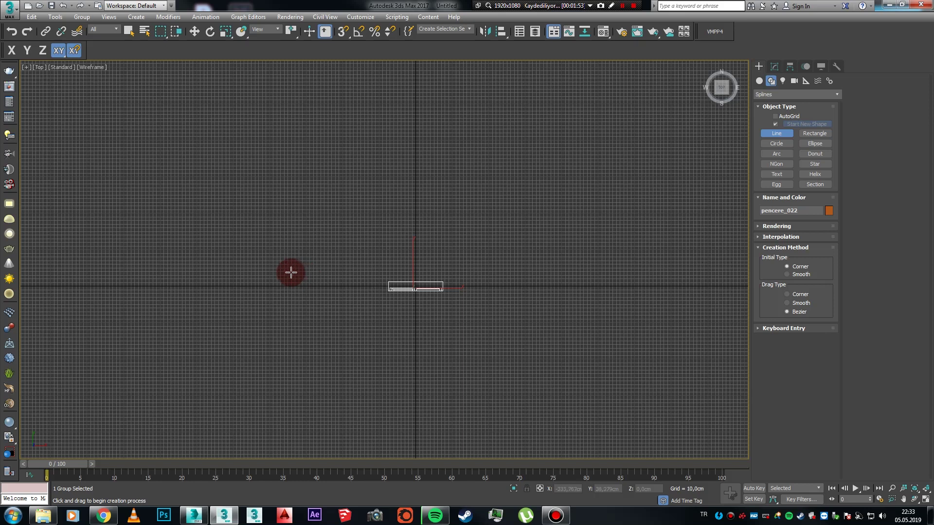
click(284, 285)
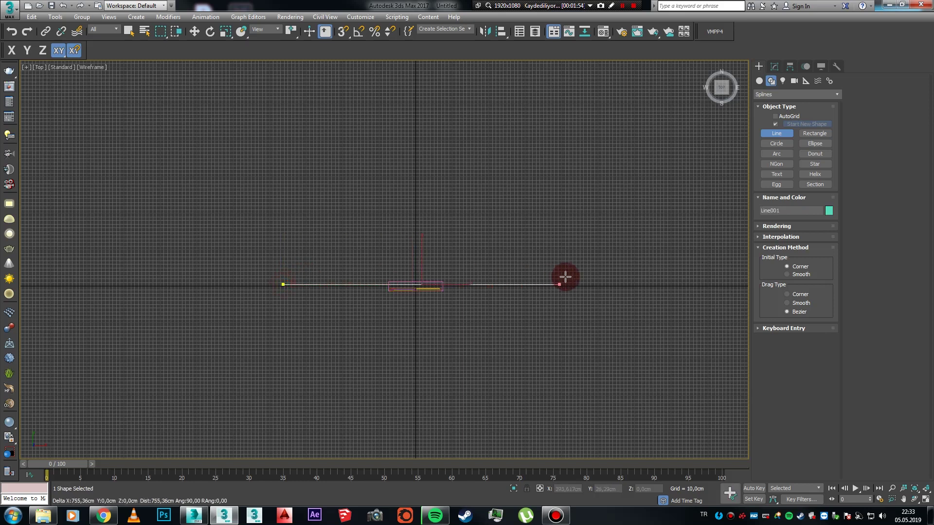
click(579, 284)
middle_drag(594, 282, 393, 326)
scroll(392, 326, down, 2)
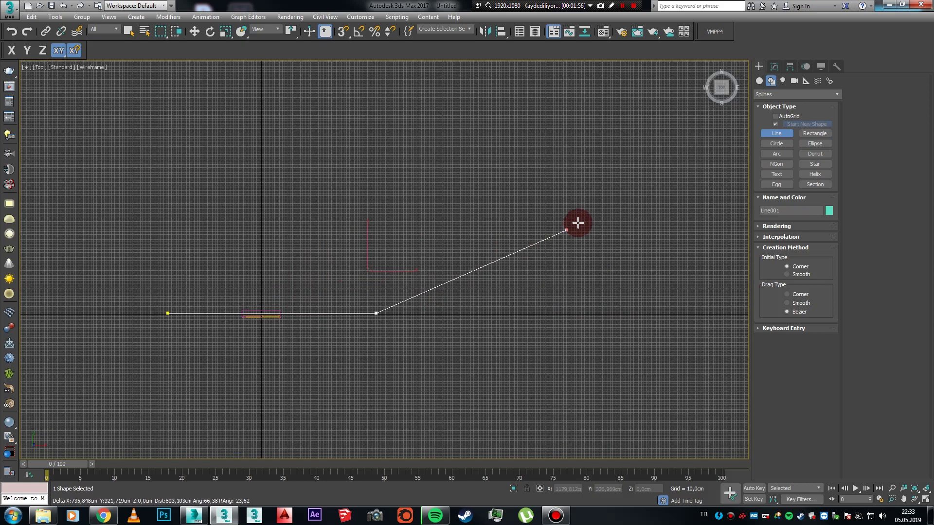
click(682, 169)
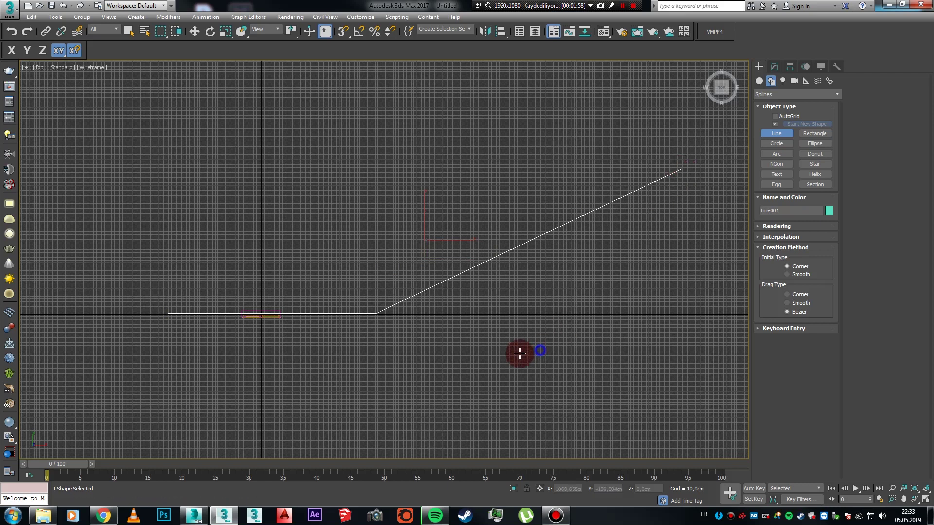
right_click(539, 350)
right_click(540, 350)
Outline the wall line's spline with a small offset to give the wall thickness
key(p)
scroll(500, 361, down, 3)
alt+middle_drag(500, 360, 413, 338)
key(1)
click(325, 288)
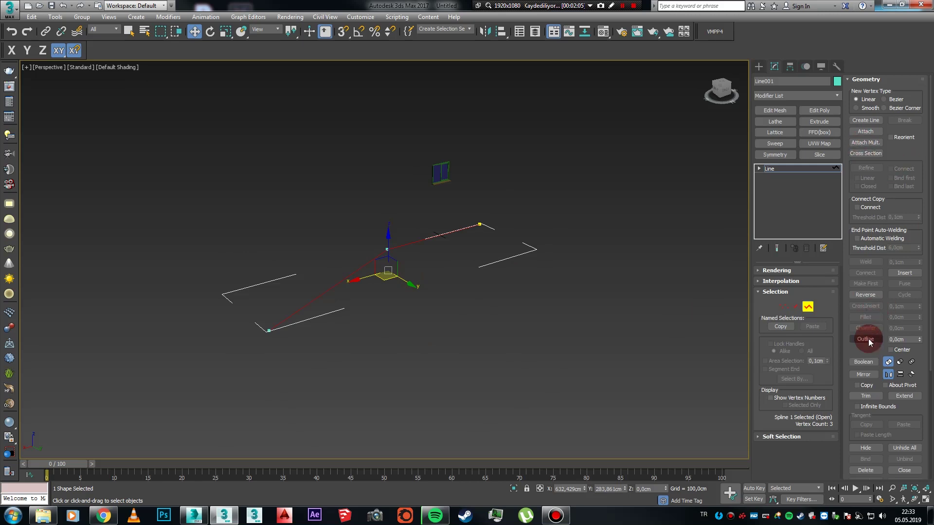
drag(920, 340, 918, 362)
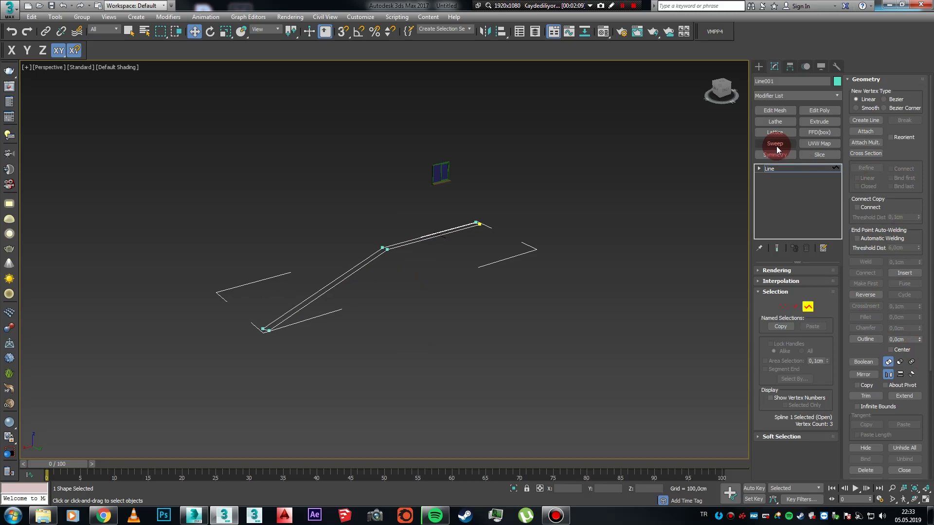
Extrude the outlined wall spline to a height of about 891.5 cm
alt+middle_drag(402, 267, 355, 271)
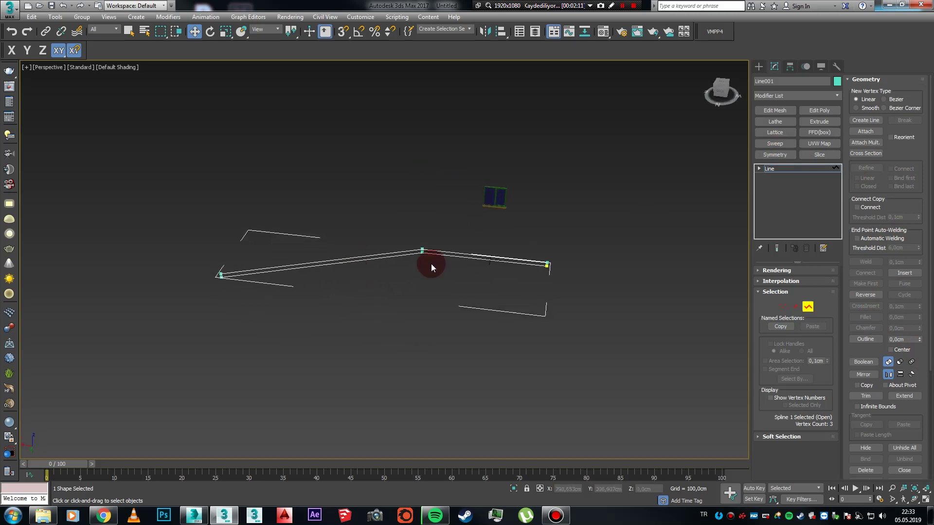
click(819, 122)
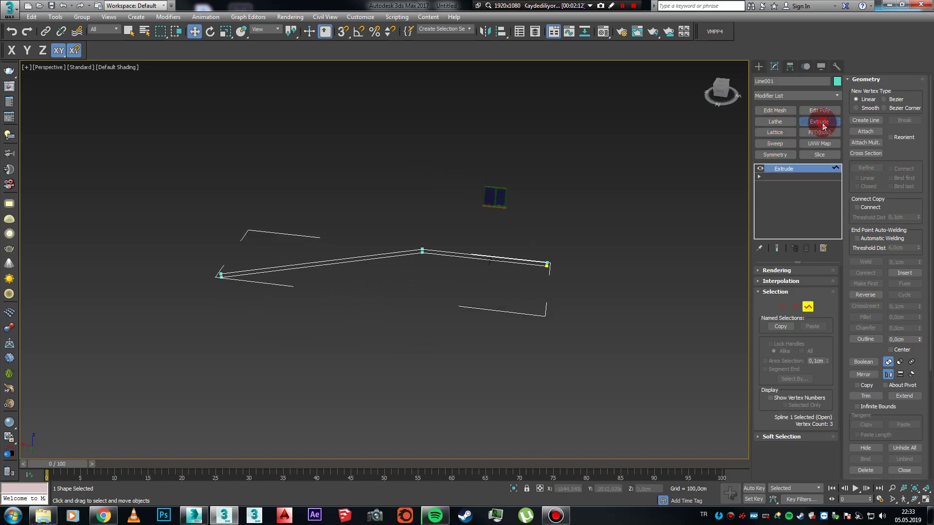
drag(823, 284, 40, 437)
middle_drag(294, 339, 264, 367)
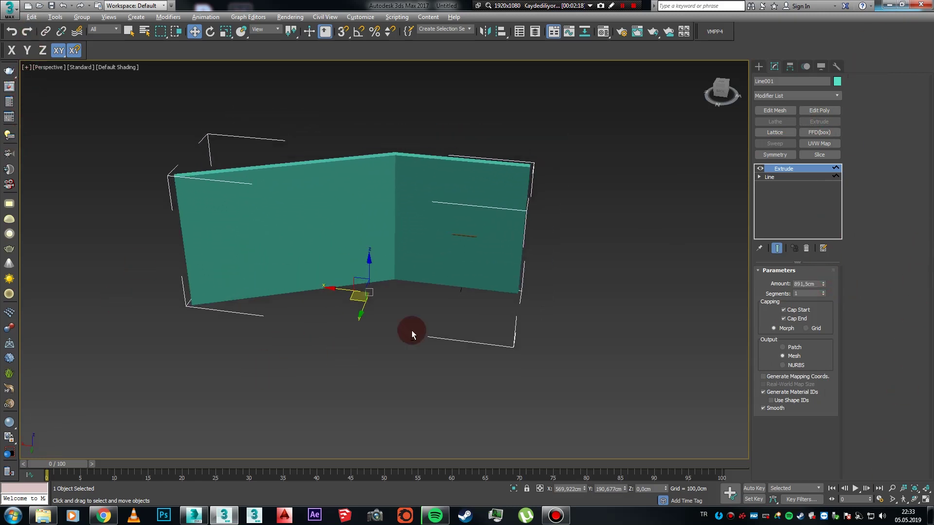
alt+middle_drag(341, 356, 478, 302)
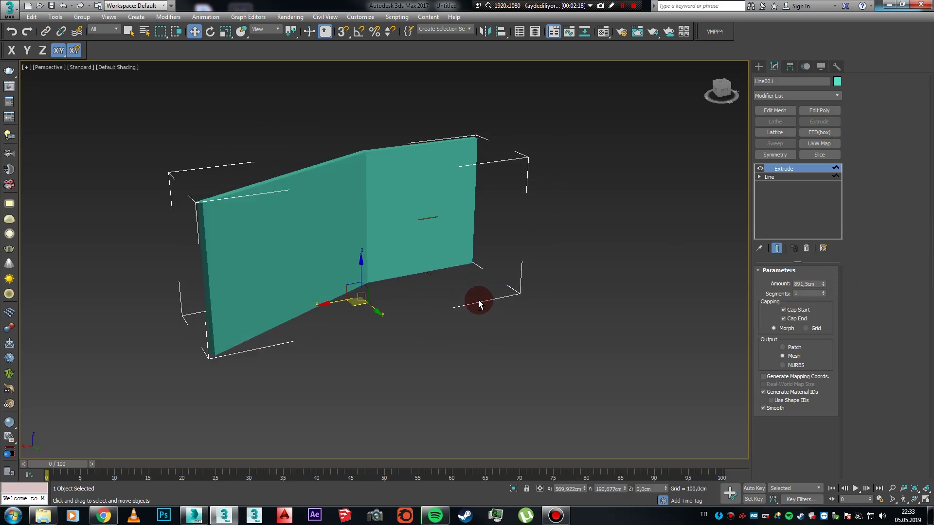
Move the window group along Y to about 38.8 cm so it stands clear of the wall face
click(424, 221)
alt+middle_drag(432, 226, 479, 248)
key(z)
scroll(444, 232, down, 8)
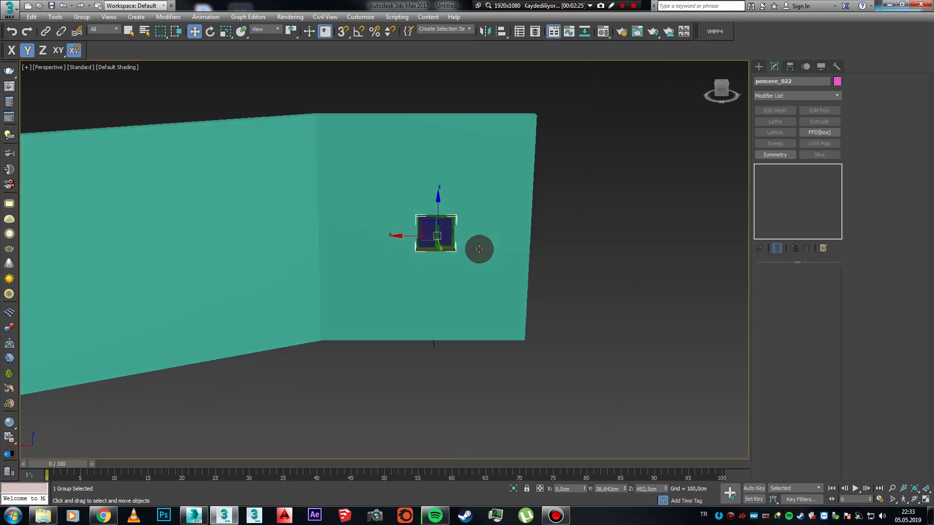
Draw a rectangle with snapping around the window's outer frame in the wireframe back view
key(k)
key(z)
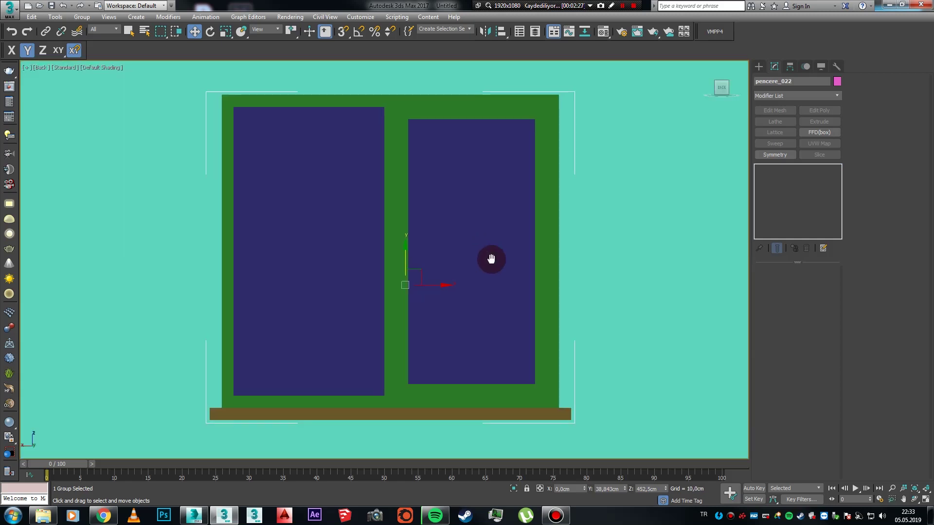
key(F3)
scroll(489, 259, down, 4)
right_click(378, 276)
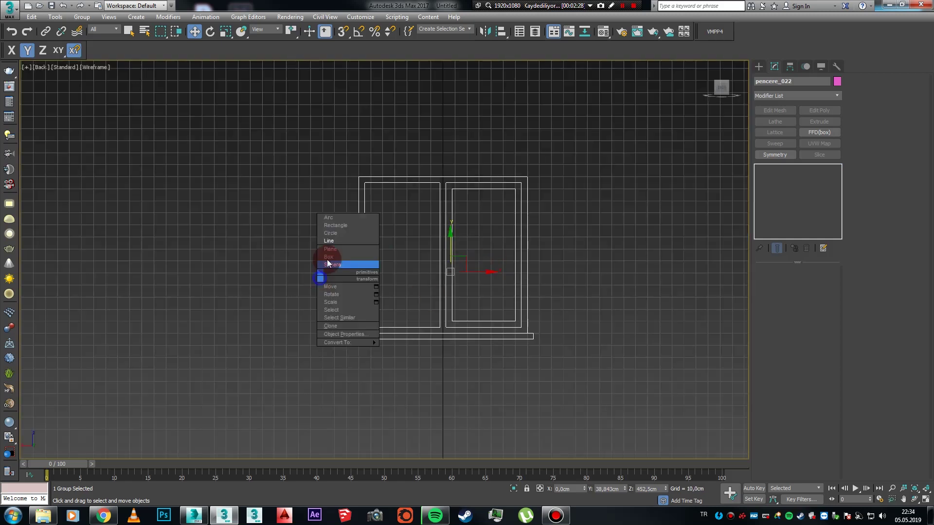
click(335, 225)
key(s)
drag(358, 175, 527, 335)
Convert the rectangle to an Editable Spline and change all four vertices to Corner type
click(774, 66)
right_click(788, 196)
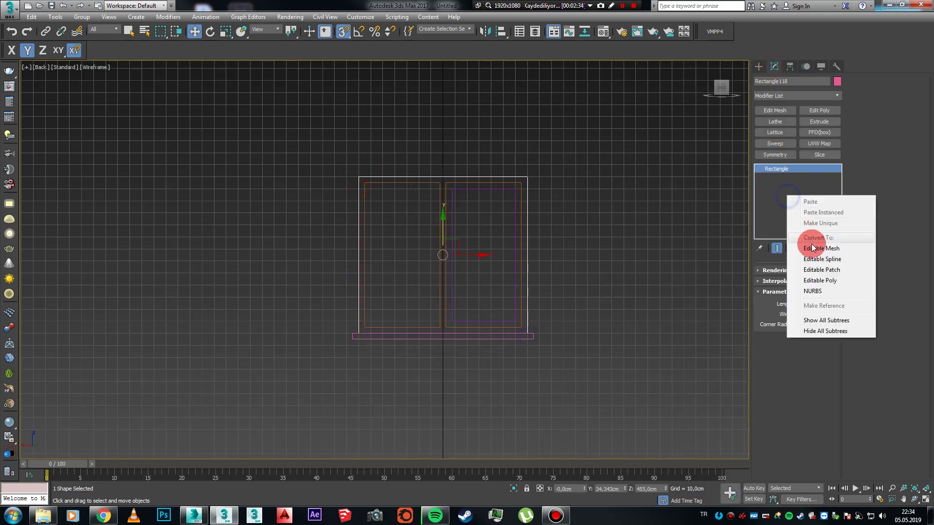
click(811, 259)
key(2)
key(ctrl+a)
key(1)
key(ctrl+a)
right_click(435, 246)
right_click(434, 244)
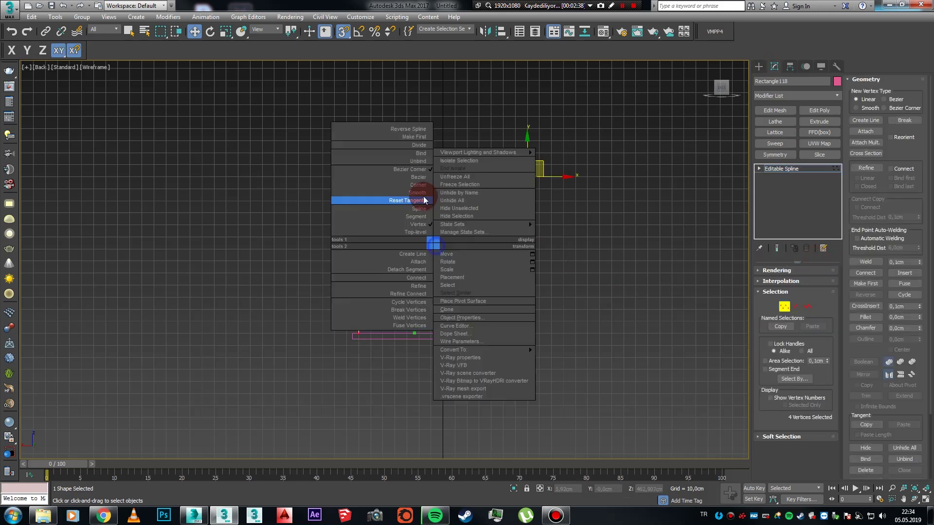
click(434, 188)
Move the rectangle's bottom segment down to the underside of the window sill
drag(462, 359, 345, 338)
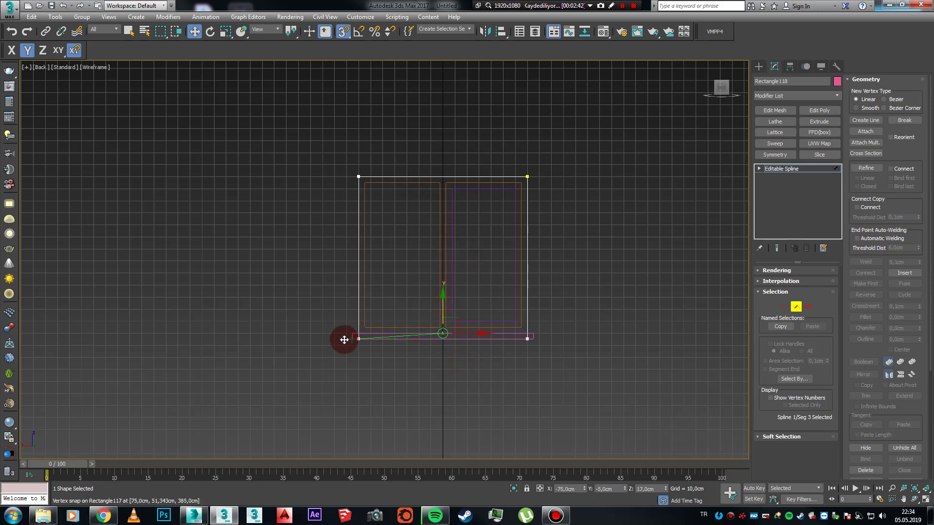
click(796, 307)
Extrude the window outline rectangle by 20 cm in the shaded perspective view
key(p)
alt+middle_drag(532, 312, 561, 340)
key(F3)
scroll(535, 297, down, 5)
alt+middle_drag(532, 290, 559, 316)
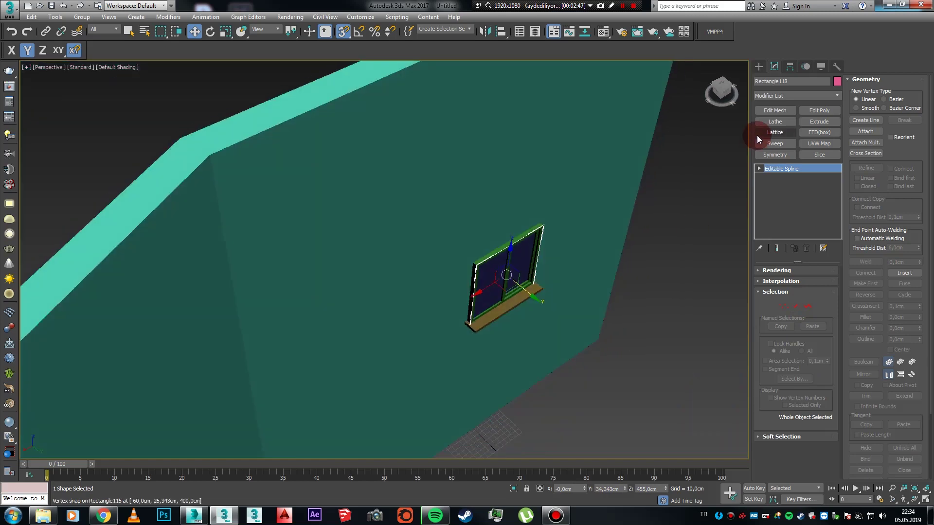
click(819, 122)
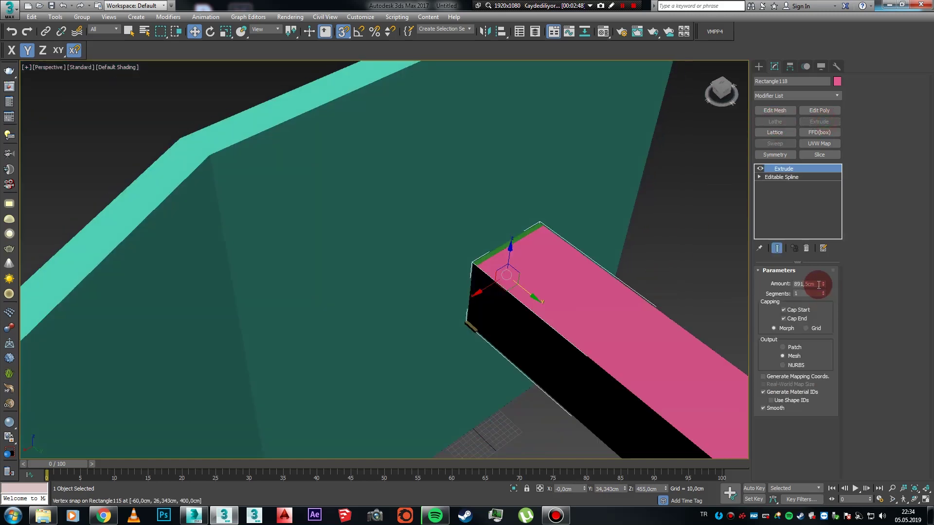
double_click(813, 283)
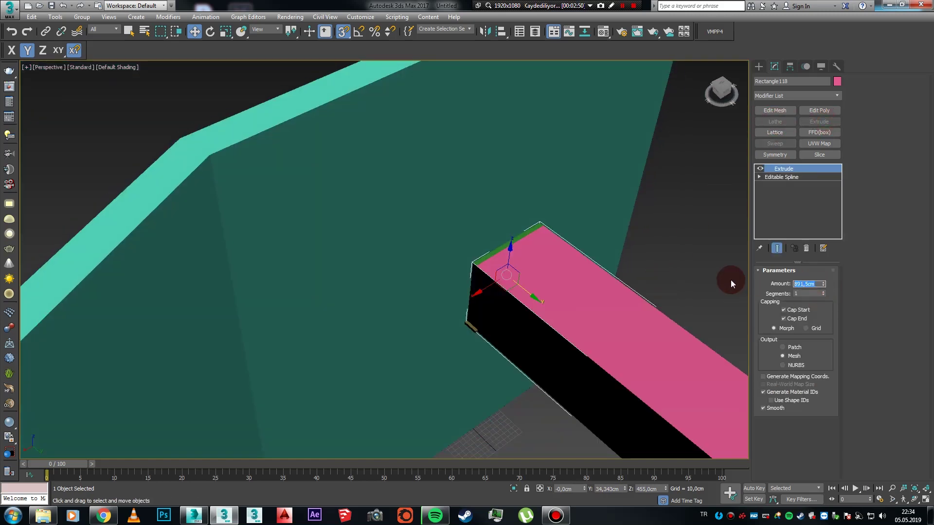
text(20)
key(Return)
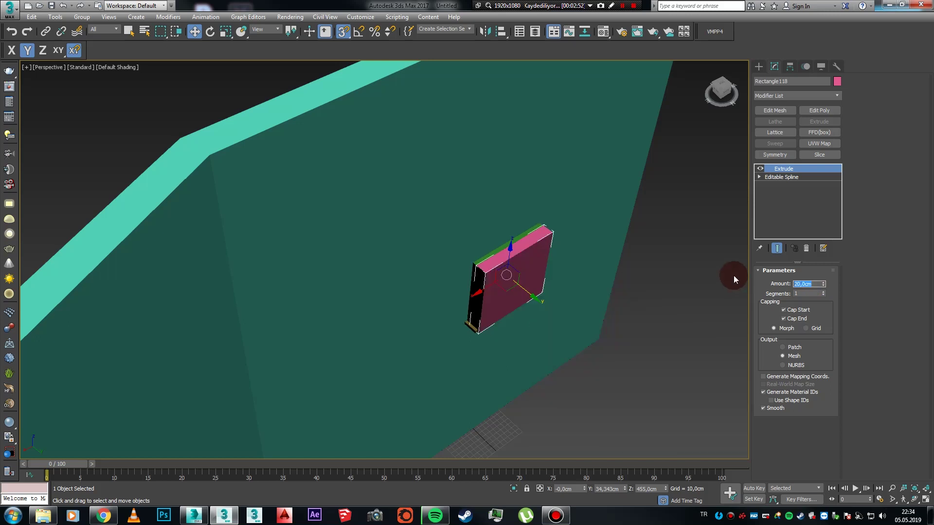
Set the extrusion amount to 96.5 cm and move the block back along Y so it passes through the wall
text(50)
key(Return)
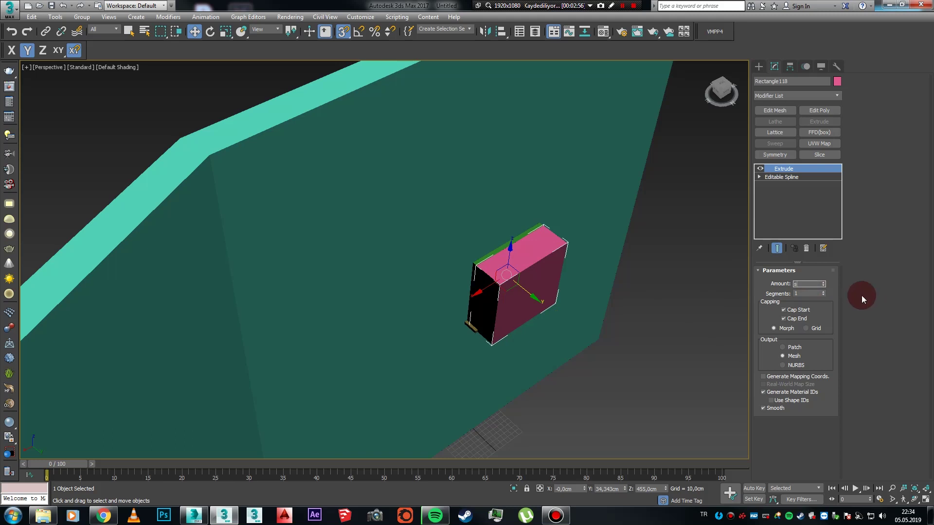
drag(812, 284, 765, 285)
drag(822, 291, 828, 238)
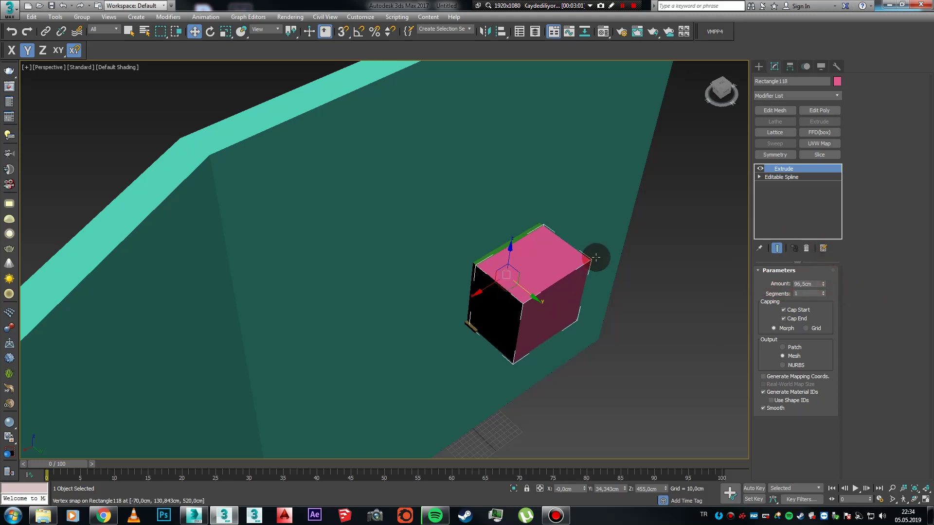
drag(532, 292, 511, 275)
Select the window together with the extruded block and move both along X toward the near end of the wall
ctrl+click(471, 327)
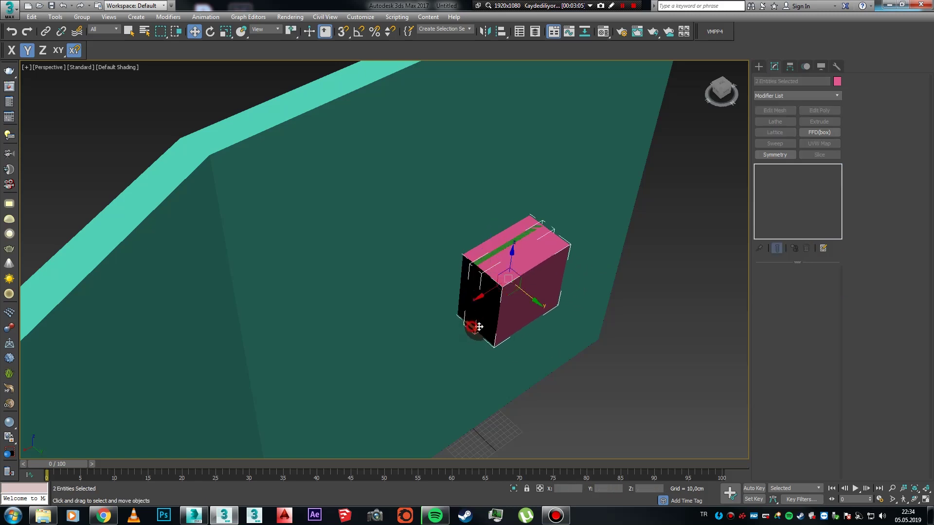
scroll(492, 264, down, 4)
alt+middle_drag(492, 265, 502, 271)
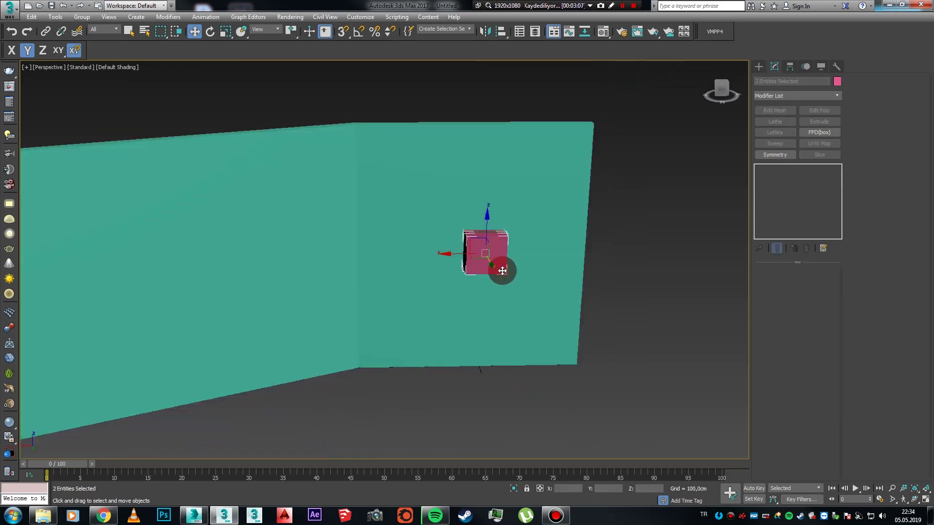
drag(464, 254, 520, 255)
alt+middle_drag(537, 272, 548, 269)
Clone the block and window once along X as an instance on the straight wall section
key(F6)
drag(547, 268, 429, 267)
key(F5)
click(431, 237)
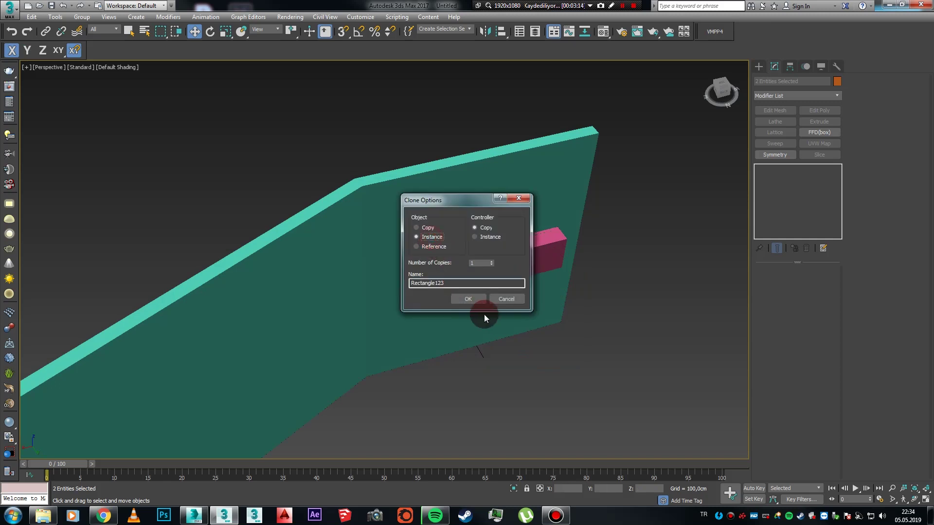
click(468, 300)
Clone the block and window again along X onto the angled wall section
mouse_move(480, 300)
alt+middle_down()
mouse_move(512, 318)
mouse_move(494, 285)
mouse_move(497, 300)
mouse_move(550, 284)
mouse_move(582, 294)
mouse_move(567, 323)
mouse_move(574, 285)
mouse_move(559, 292)
alt+middle_up()
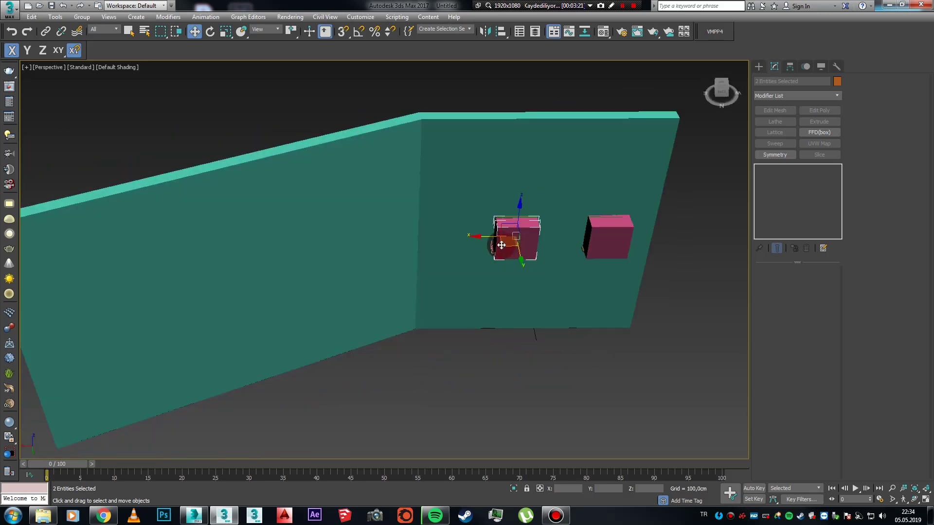
mouse_move(501, 249)
mouse_down()
mouse_move(311, 301)
mouse_move(302, 276)
mouse_move(344, 263)
mouse_up()
key(Return)
key(z)
Group the block and window on the angled wall section
mouse_move(358, 284)
alt+middle_down()
mouse_move(388, 305)
mouse_move(394, 283)
mouse_move(390, 311)
alt+middle_up()
key(t)
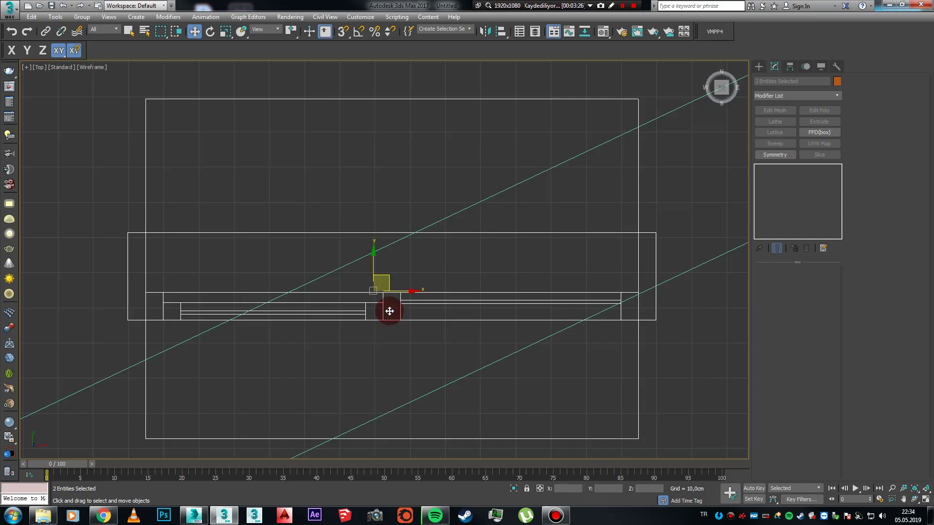
key(p)
mouse_move(387, 308)
alt+middle_down()
mouse_move(463, 309)
mouse_move(462, 328)
mouse_move(447, 242)
alt+middle_up()
key(ctrl+g)
click(471, 274)
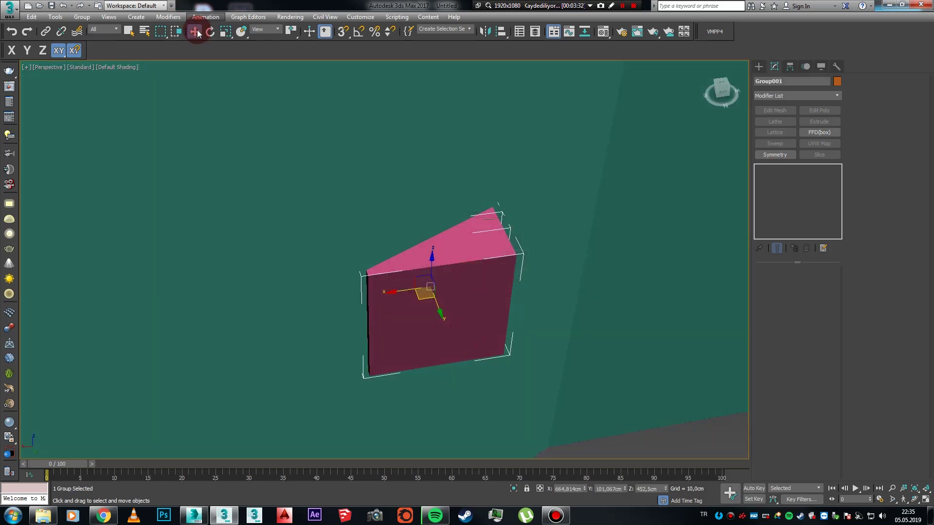
Try to align the group to the angled wall with Select and Place
click(240, 34)
middle_drag(388, 229, 395, 238)
scroll(395, 238, down, 3)
drag(427, 273, 400, 277)
drag(401, 277, 431, 271)
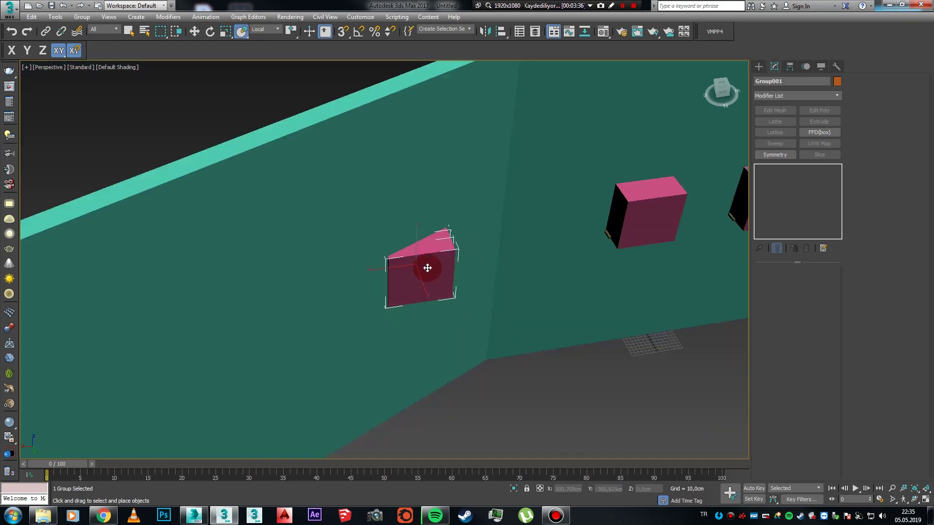
Ungroup the block and window on the angled wall
click(265, 31)
click(265, 31)
click(82, 16)
click(88, 39)
Separate the window from the block on the angled wall by moving it clear toward the wall corner
click(434, 267)
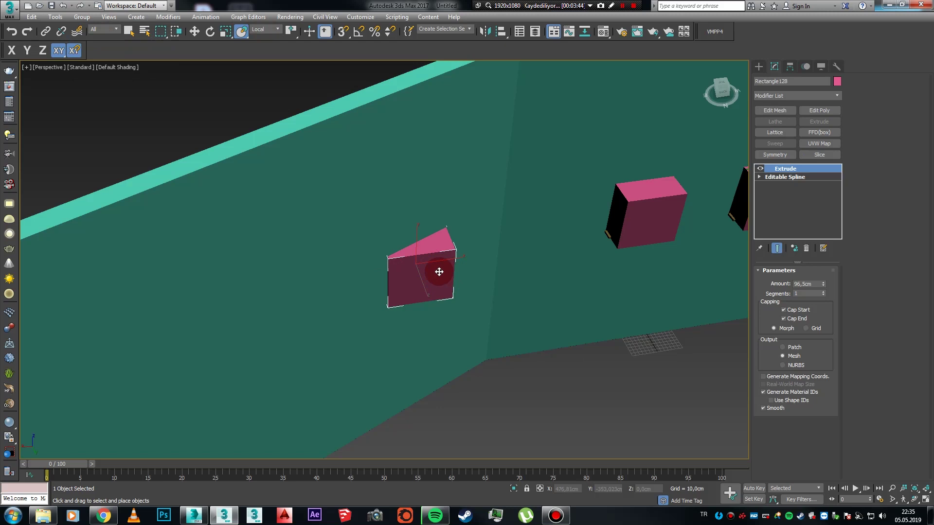
key(F3)
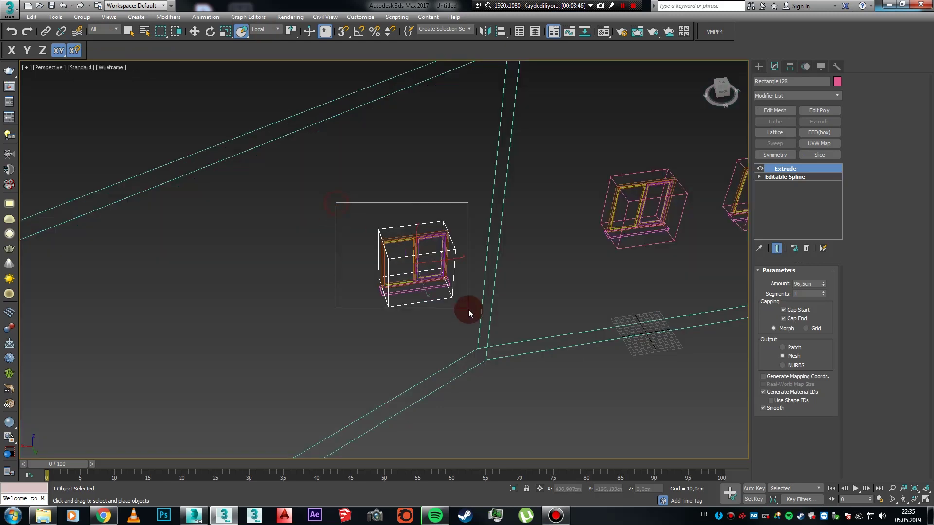
drag(468, 309, 469, 311)
key(w)
mouse_move(408, 279)
mouse_down()
mouse_move(535, 343)
mouse_move(408, 266)
mouse_move(410, 277)
mouse_move(392, 253)
mouse_move(403, 259)
mouse_up()
key(F3)
click(538, 349)
Align the block with the angled wall face using Select and Place and adjust its position
click(241, 31)
alt+middle_drag(463, 311, 401, 254)
key(w)
scroll(396, 296, down, 5)
drag(396, 240, 538, 291)
alt+middle_drag(454, 300, 415, 309)
key(s)
drag(394, 290, 425, 290)
right_click(425, 290)
alt+middle_drag(435, 302, 436, 281)
Create a small box on the angled wall near the corner with AutoGrid enabled
click(772, 97)
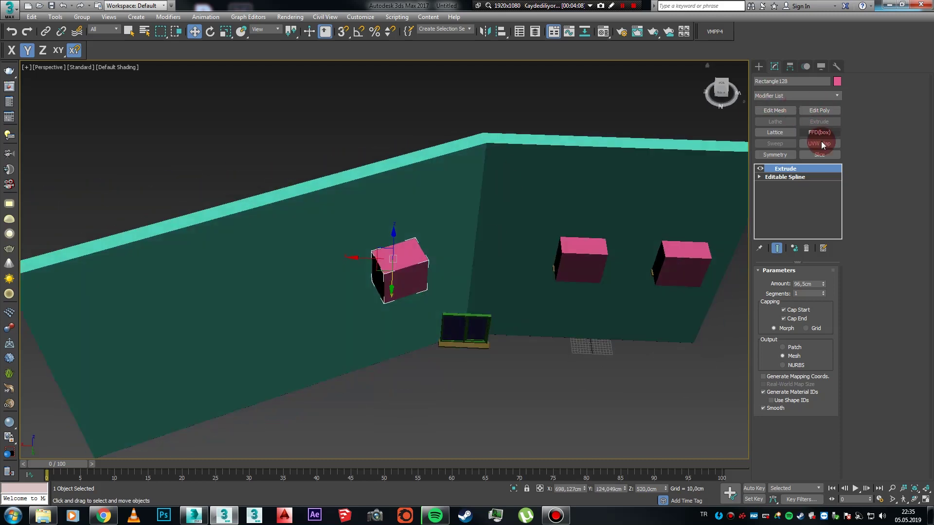
click(762, 68)
click(771, 81)
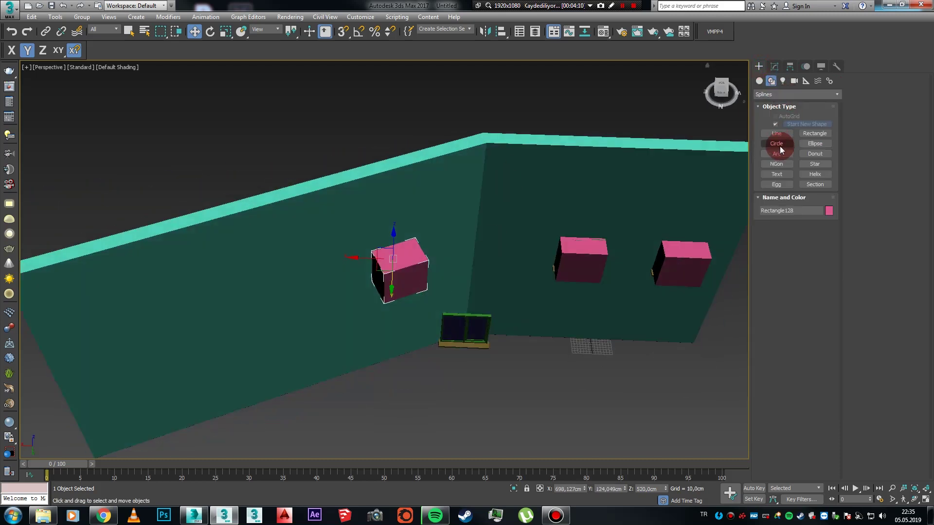
click(759, 80)
click(777, 126)
click(775, 116)
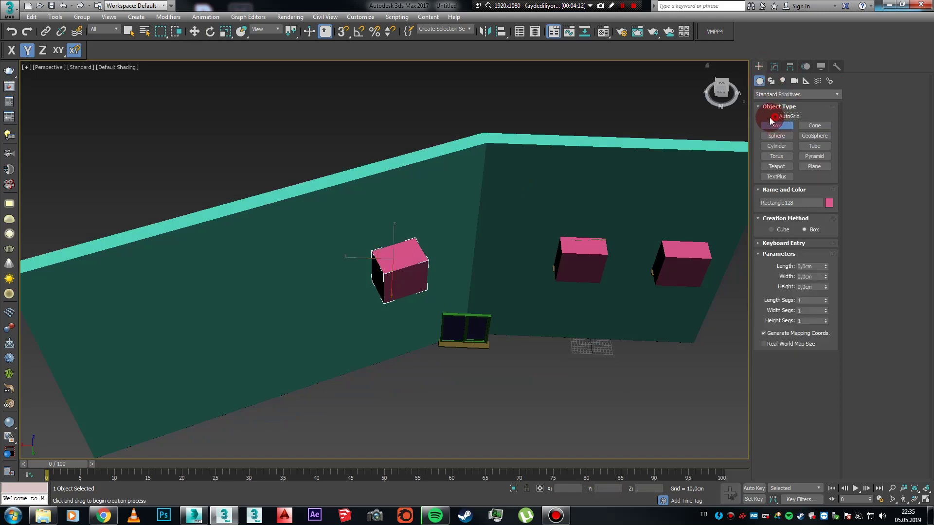
drag(459, 191, 445, 203)
click(462, 236)
right_click(504, 257)
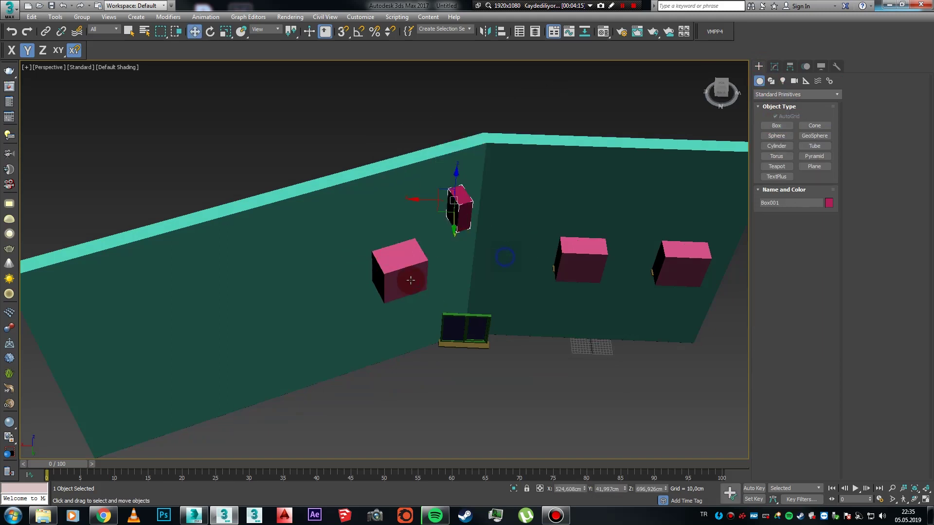
Pick the new small box as the reference coordinate system and move the aligned block along the angled wall
click(274, 30)
click(257, 103)
click(464, 217)
mouse_move(420, 251)
mouse_down()
mouse_move(268, 297)
mouse_move(415, 225)
mouse_move(428, 264)
mouse_move(420, 267)
mouse_up()
Clone the aligned block as instances along the angled wall to make two more evenly spaced blocks
middle_drag(440, 266, 442, 234)
shift+drag(436, 209, 195, 283)
key(Return)
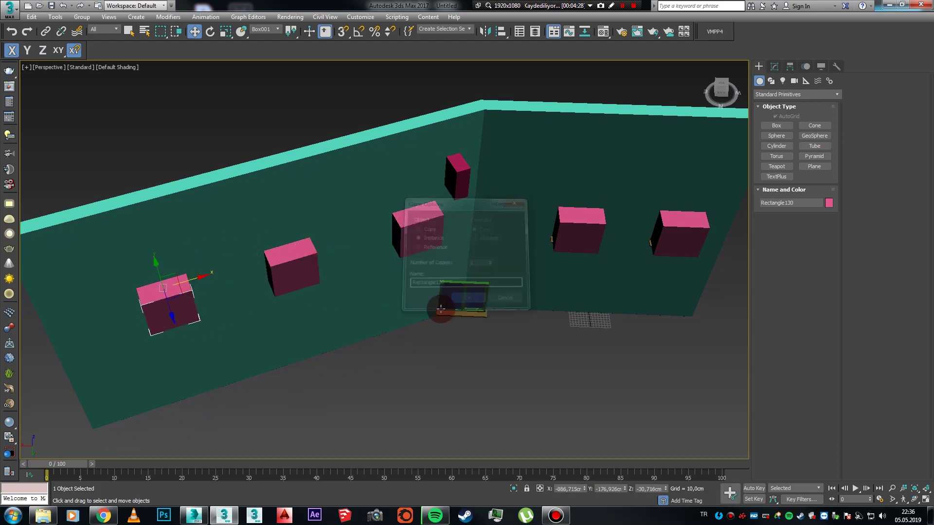
click(465, 298)
Try placing the loose window on the angled wall with Select and Place, and undo it
middle_drag(475, 297, 460, 238)
alt+middle_drag(428, 272, 399, 183)
click(240, 32)
click(272, 32)
click(244, 32)
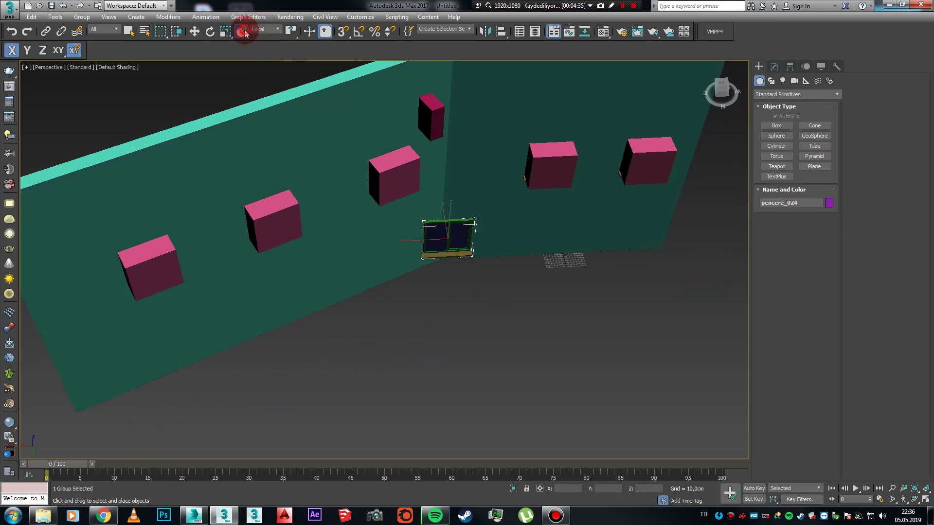
drag(425, 238, 360, 234)
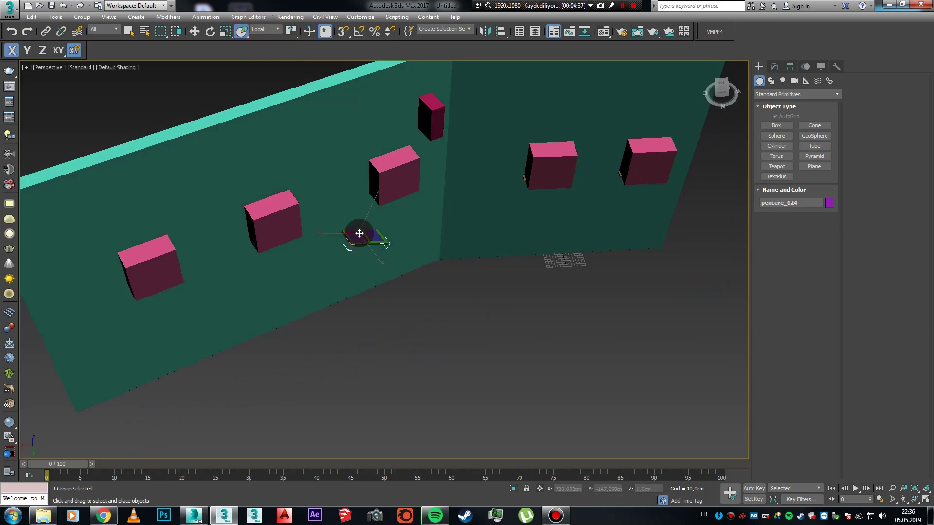
key(ctrl+z)
Set the placement up axis to -Z and try placing the loose window on the angled wall again
right_click(242, 35)
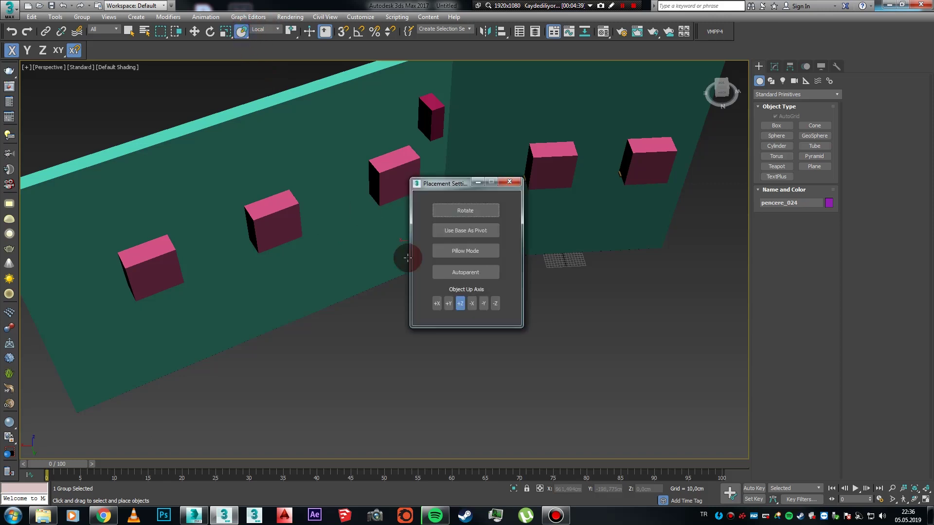
click(497, 303)
drag(446, 182, 610, 212)
drag(444, 240, 377, 243)
right_click(375, 236)
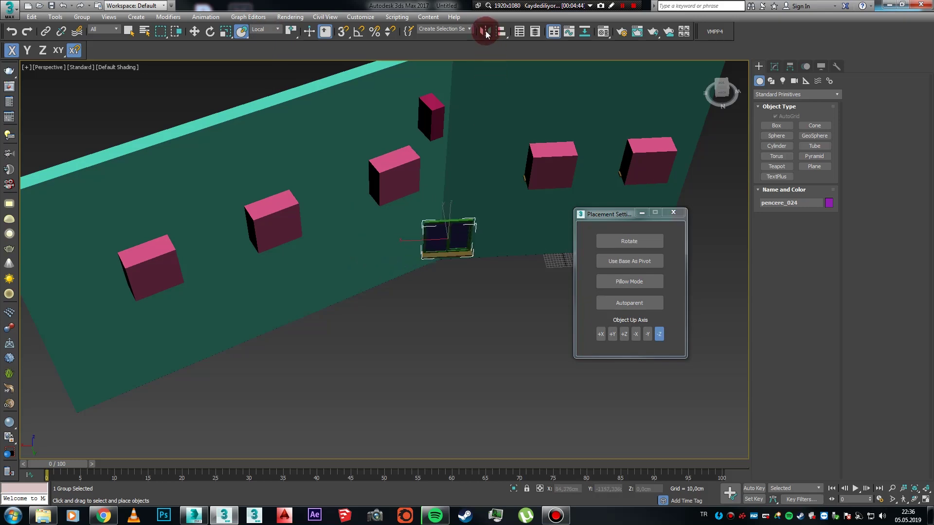
Mirror the loose window front to back
click(485, 31)
click(448, 220)
click(441, 333)
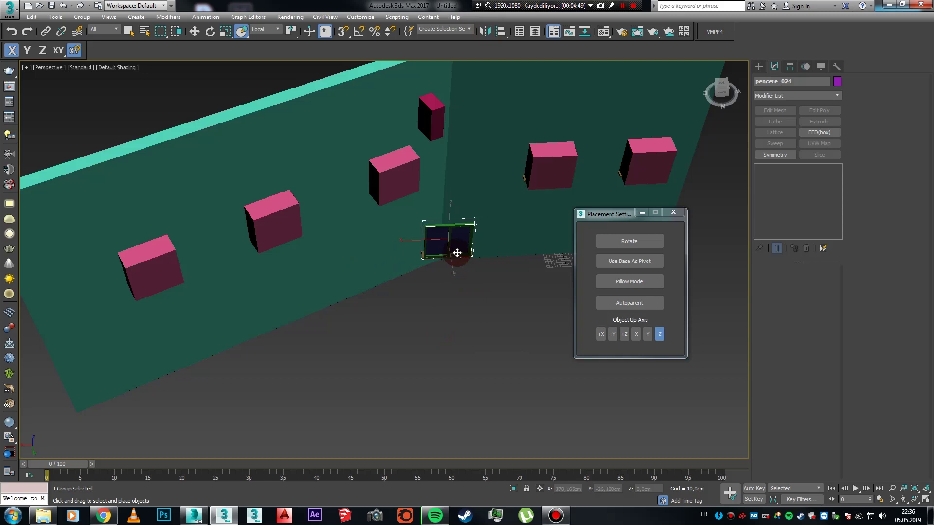
Try to rotate the mirrored window about its vertical axis
key(e)
drag(445, 268, 641, 260)
click(242, 32)
right_click(210, 33)
click(444, 258)
right_click(456, 259)
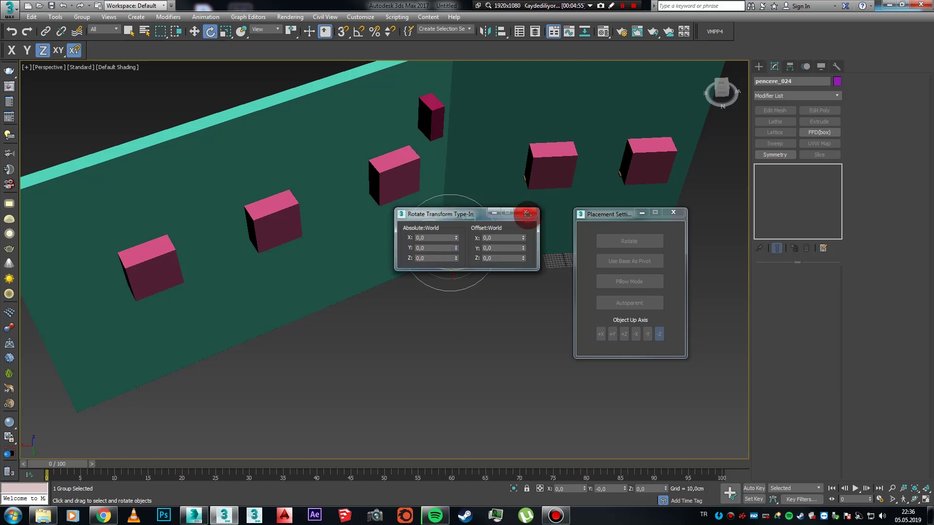
click(526, 214)
Set the reference coordinate system for moving back to View
key(w)
click(657, 303)
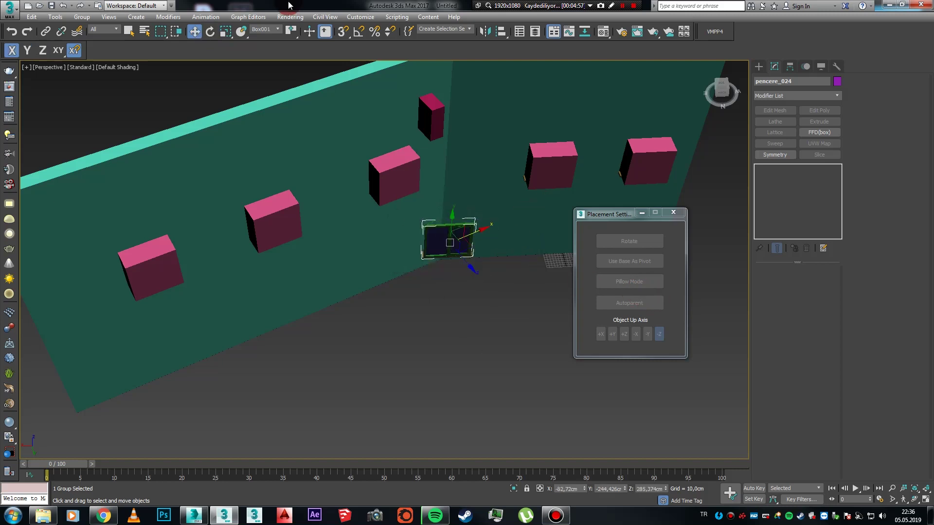
click(265, 29)
click(262, 38)
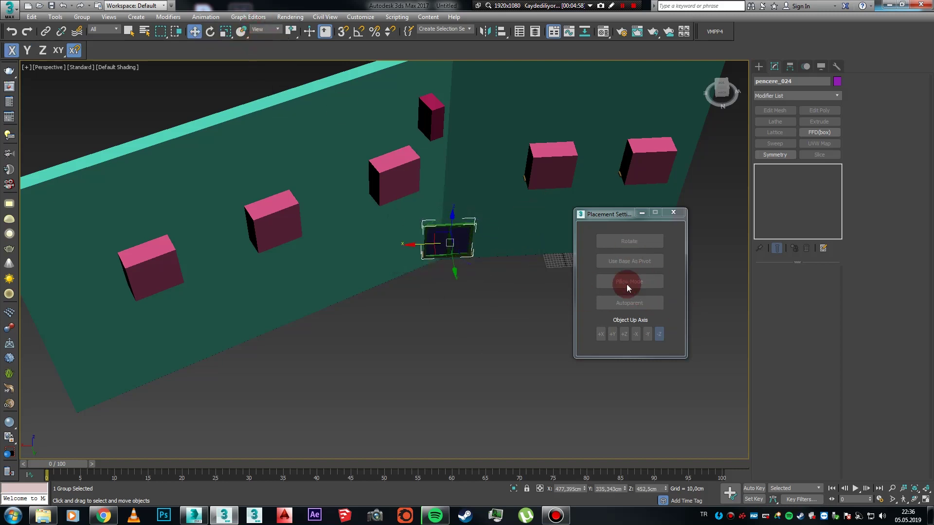
Try placing the mirrored window on the wall with Select and Place, and undo it
click(242, 32)
drag(454, 246, 491, 189)
key(ctrl+z)
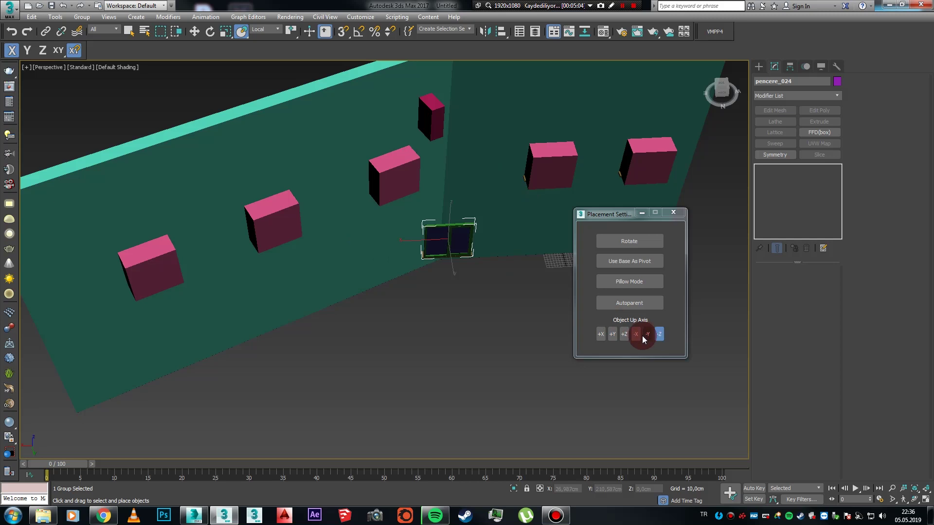
Rotate the loose window about Z until it is roughly parallel to the angled wall
key(w)
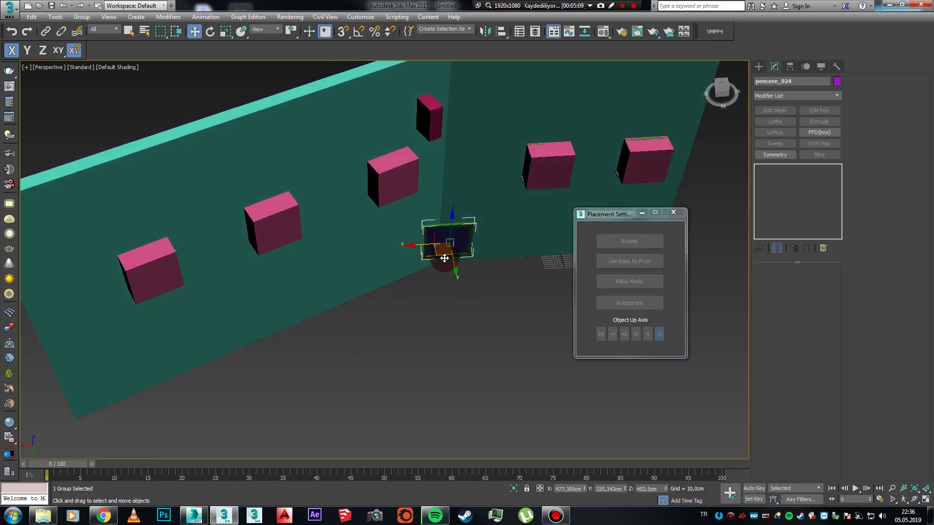
key(e)
drag(434, 266, 642, 250)
key(w)
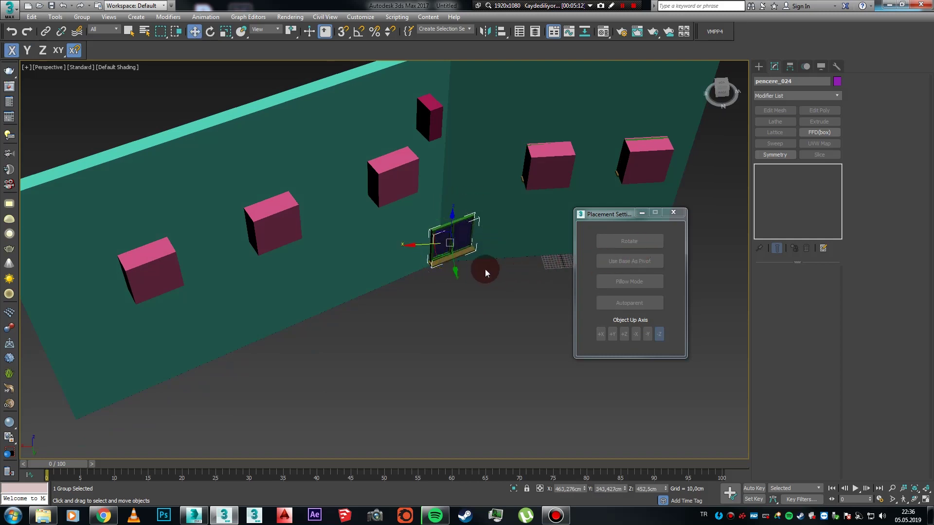
Place the rotated window on the angled wall with the -Z up axis and inspect its orientation up close
alt+middle_drag(459, 278, 300, 110)
click(239, 35)
drag(450, 240, 354, 228)
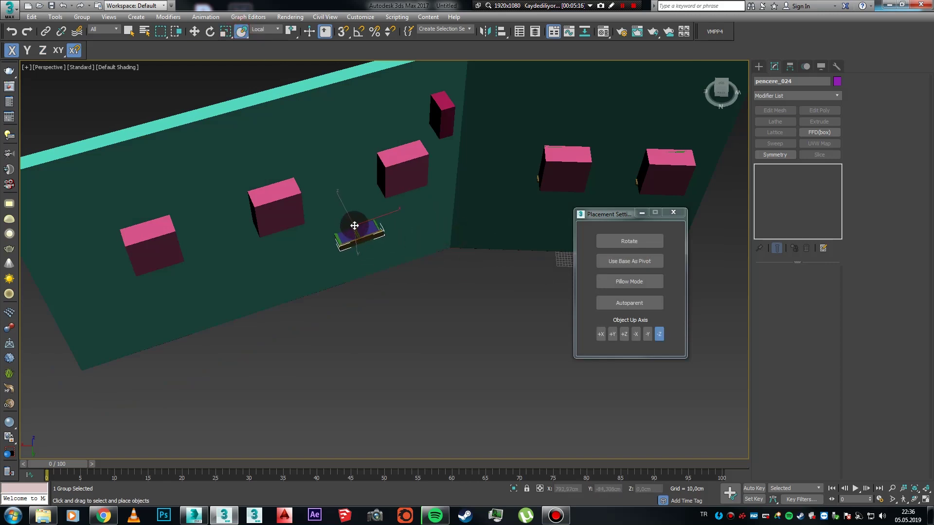
scroll(362, 225, up, 6)
alt+middle_drag(380, 242, 400, 227)
scroll(460, 273, down, 8)
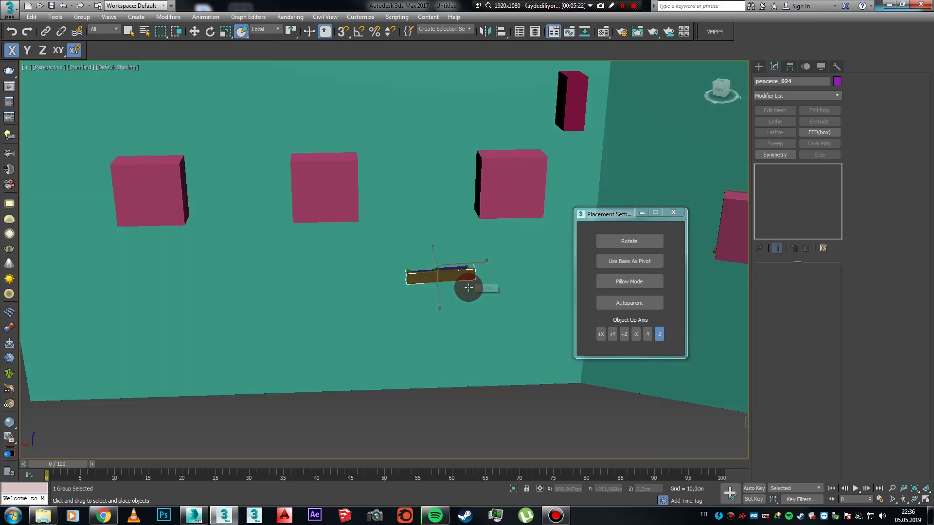
Set the placement up axis to +X and try placing the window on the angled wall
alt+middle_drag(468, 288, 441, 275)
click(602, 334)
mouse_move(334, 263)
mouse_down()
mouse_move(344, 270)
mouse_move(349, 260)
mouse_up()
Set the placement up axis to +Y and place the window against the angled wall below the blocks
click(623, 307)
click(613, 335)
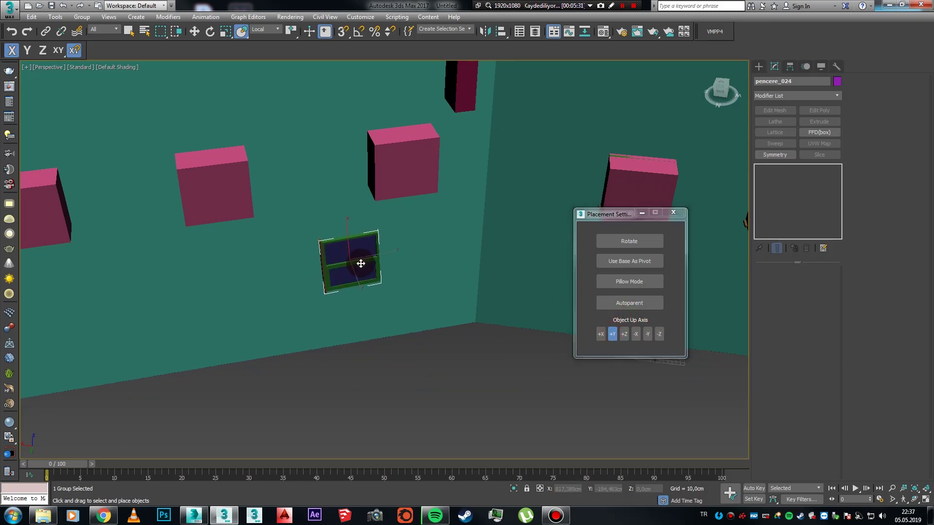
key(e)
key(w)
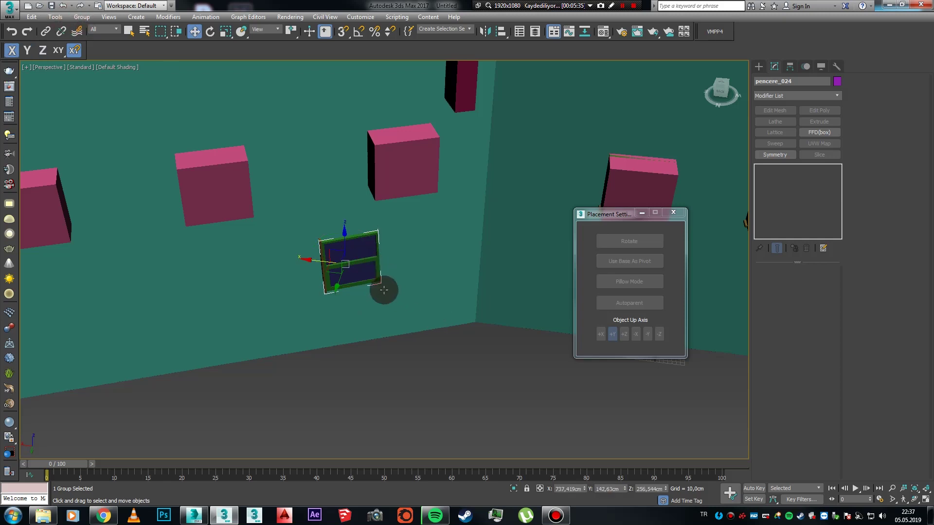
Undo the last placement attempts of the window on the angled wall
key(ctrl+z)
key(ctrl+z)
key(ctrl+z)
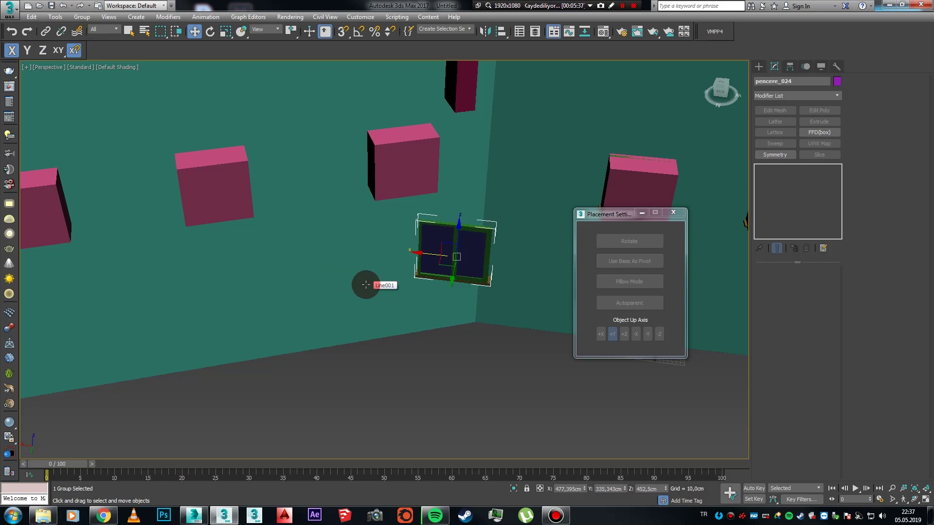
key(ctrl+z)
Reset the window's Z rotation to 0 in the top view
alt+middle_drag(470, 308, 466, 323)
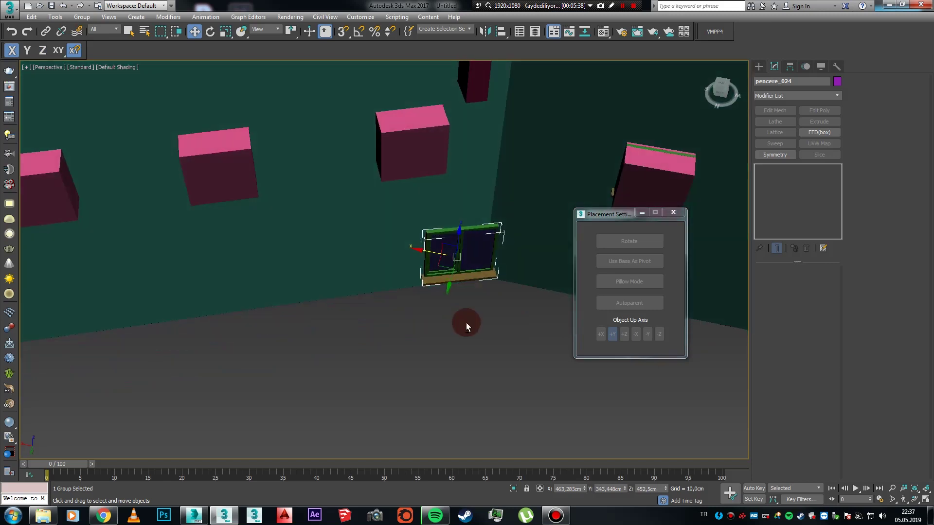
key(t)
key(z)
key(e)
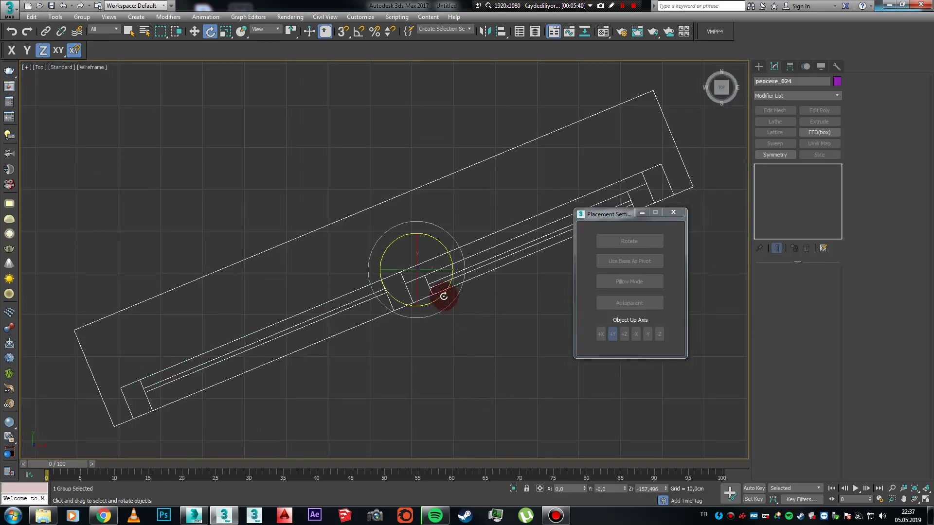
right_click(209, 31)
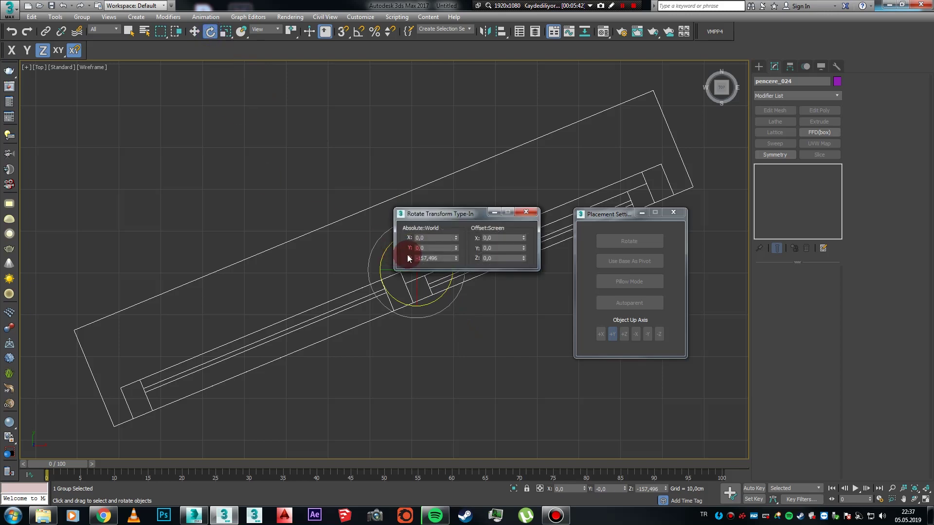
right_click(456, 258)
click(525, 212)
scroll(429, 276, down, 5)
key(w)
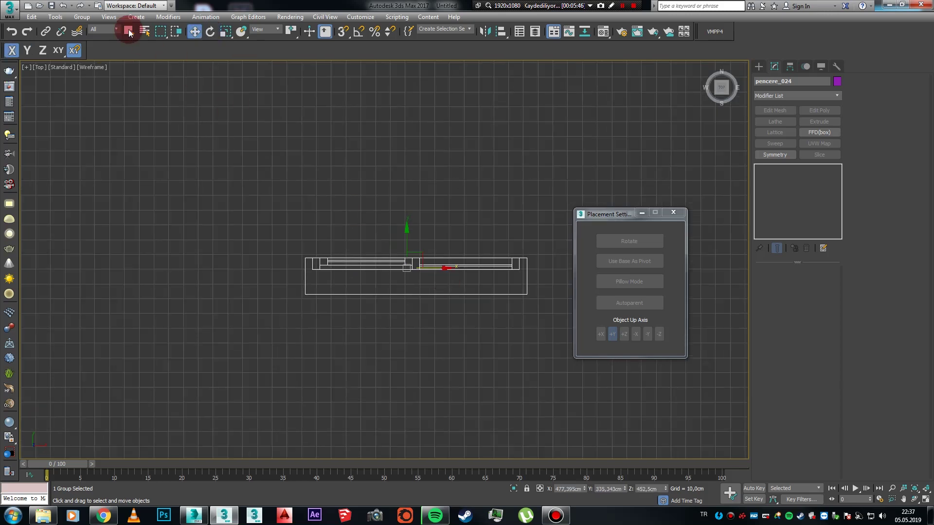
Ungroup the straightened window and group all of its parts again
click(81, 17)
click(90, 31)
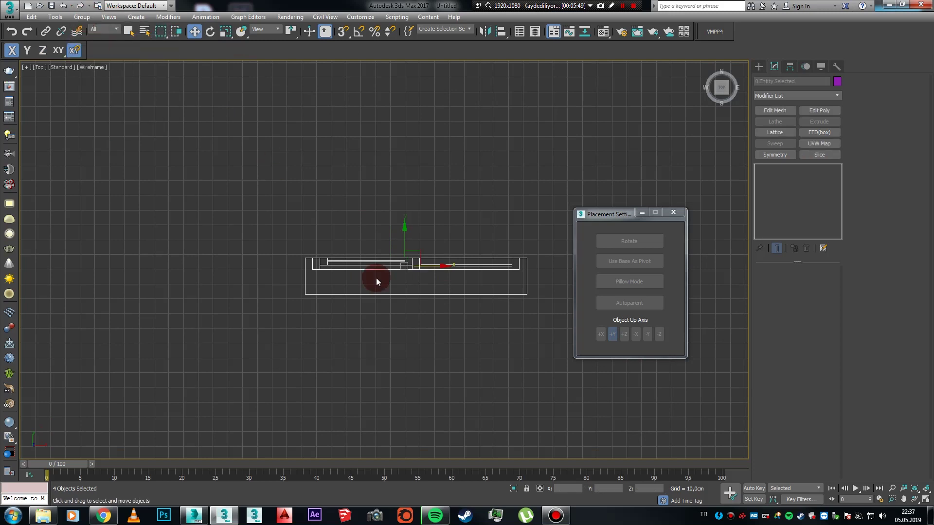
click(468, 302)
drag(536, 316, 235, 215)
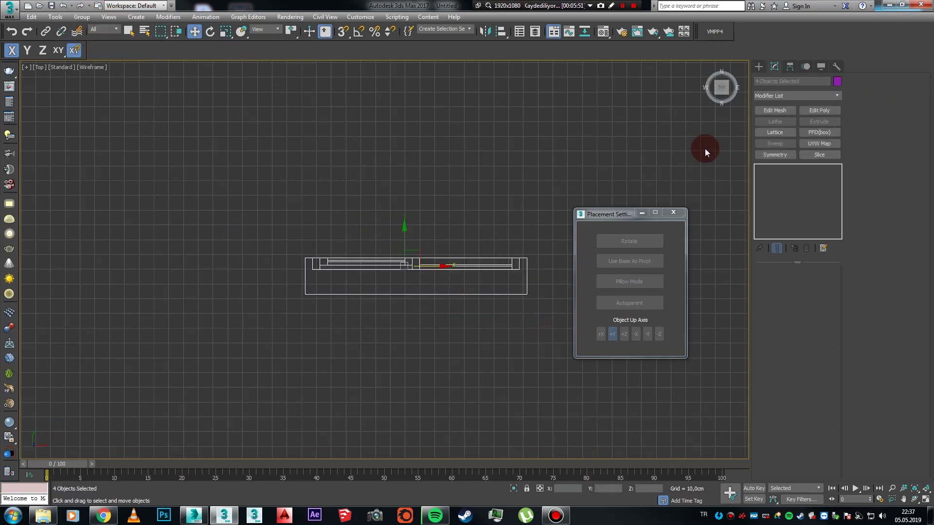
key(ctrl+g)
click(477, 275)
Examine the regrouped window in the perspective view, in shaded and wireframe display
key(p)
key(z)
key(F3)
mouse_move(463, 284)
alt+middle_down()
mouse_move(462, 305)
mouse_move(466, 282)
alt+middle_up()
scroll(461, 278, down, 1)
key(F3)
scroll(460, 281, down, 5)
key(e)
key(w)
Place the regrouped window on the angled wall below the blocks, using the +Y up axis
click(240, 33)
drag(469, 250, 191, 177)
key(ctrl+z)
alt+middle_drag(292, 223, 406, 243)
scroll(377, 230, down, 4)
drag(406, 244, 298, 236)
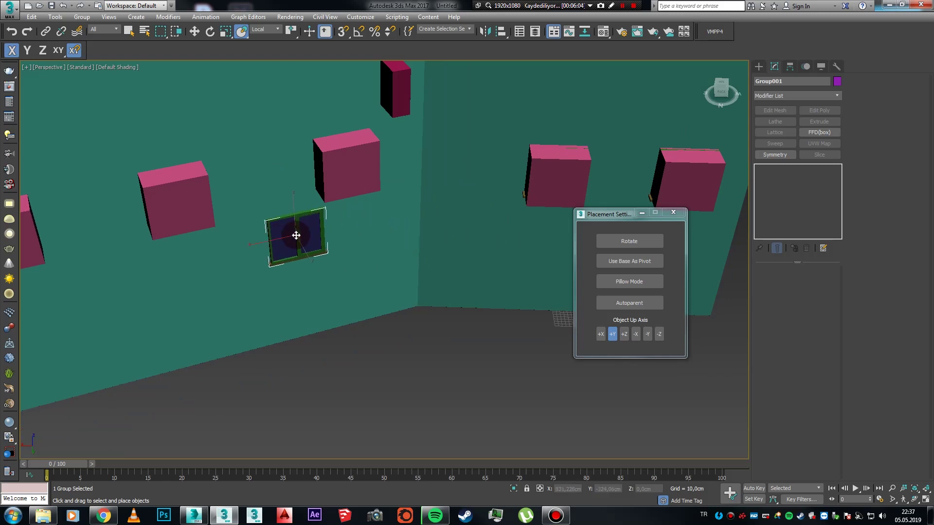
scroll(290, 245, up, 4)
alt+middle_drag(290, 245, 333, 217)
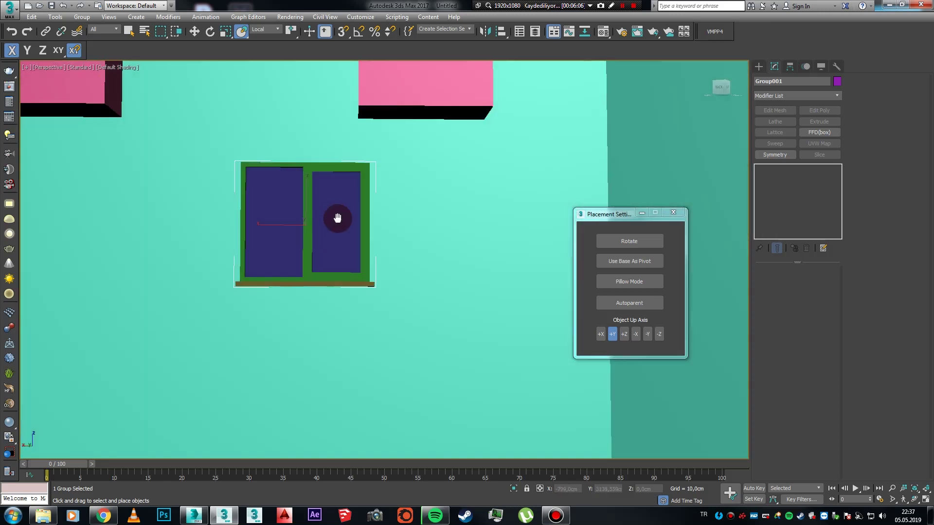
Rotate the window about its vertical axis with angle snap so the sill faces out of the angled wall
key(e)
drag(308, 233, 418, 241)
right_click(418, 241)
drag(316, 231, 399, 238)
alt+middle_drag(399, 238, 335, 242)
key(w)
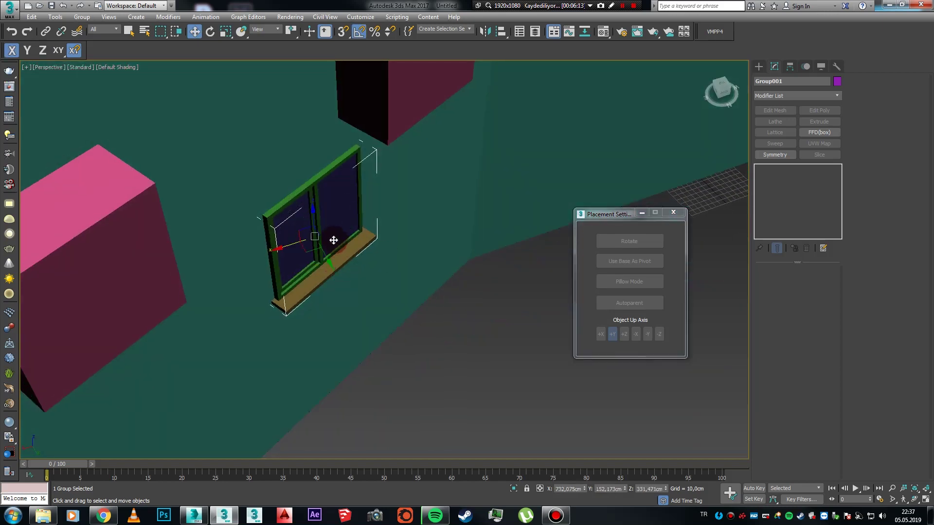
Set the reference coordinate system to Box001 and nudge the window against the angled wall
click(267, 29)
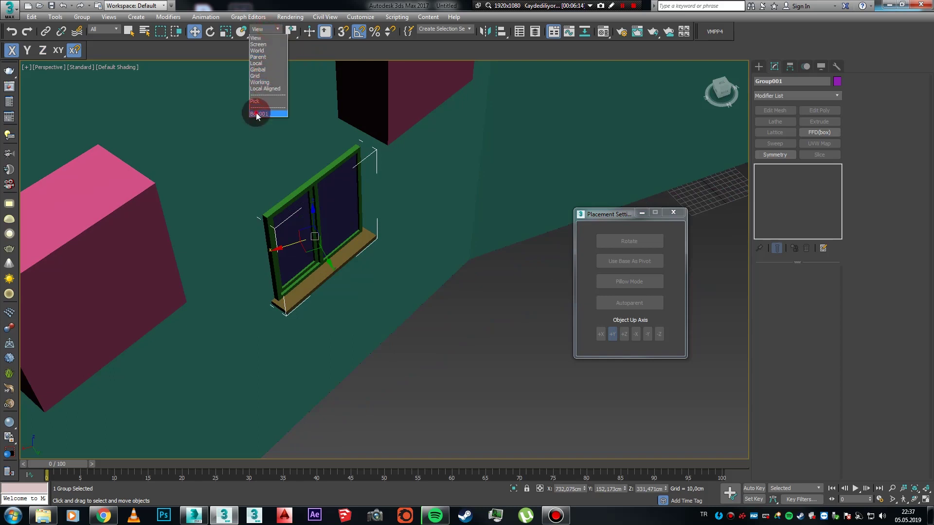
click(256, 111)
click(332, 240)
mouse_move(334, 249)
mouse_down()
mouse_move(328, 243)
mouse_move(336, 249)
mouse_up()
Move the window up to the angled section's block nearest the wall corner and line it up with that block
alt+middle_drag(400, 236, 359, 194)
middle_drag(360, 193, 326, 243)
scroll(318, 259, down, 3)
drag(318, 259, 381, 99)
scroll(308, 185, up, 5)
key(s)
key(s)
alt+middle_drag(460, 206, 491, 260)
scroll(472, 234, down, 4)
Copy the window along the angled wall and snap the copy to the middle block's corner
click(456, 207)
shift+drag(457, 225, 314, 242)
key(Return)
key(s)
mouse_move(335, 190)
mouse_down()
mouse_move(283, 176)
mouse_move(233, 176)
mouse_up()
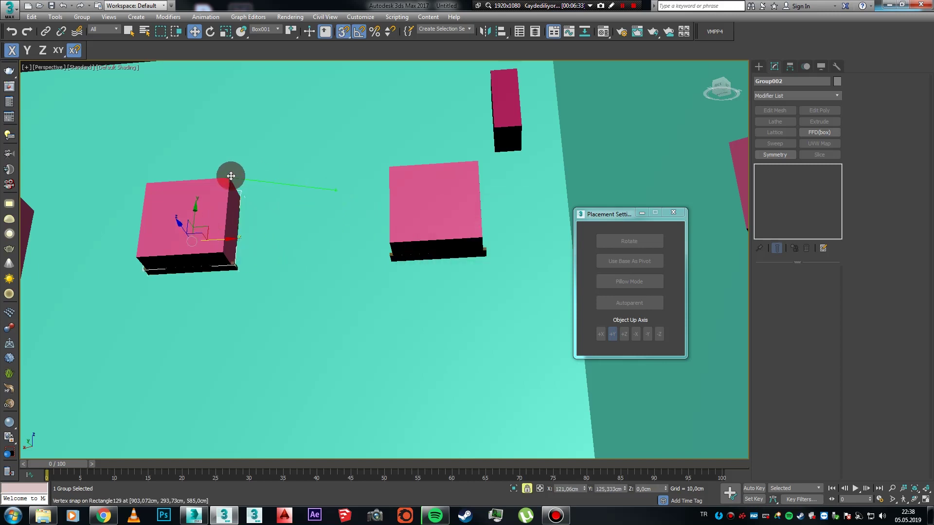
Copy the window to the angled section's block farthest from the corner, and close the placement settings
middle_drag(273, 214, 446, 207)
click(408, 168)
shift+drag(408, 167, 185, 179)
key(Return)
mouse_move(258, 238)
alt+middle_down()
mouse_move(338, 277)
mouse_move(282, 240)
alt+middle_up()
scroll(282, 240, down, 5)
alt+middle_drag(428, 215, 498, 246)
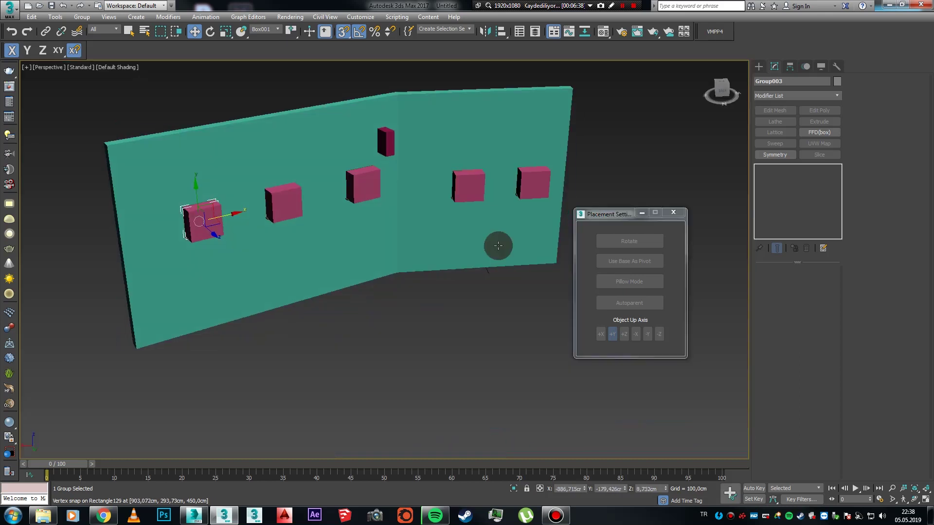
click(680, 215)
Convert the outer block on the straight wall section to an editable poly and attach its neighbouring block
click(534, 183)
scroll(538, 203, up, 6)
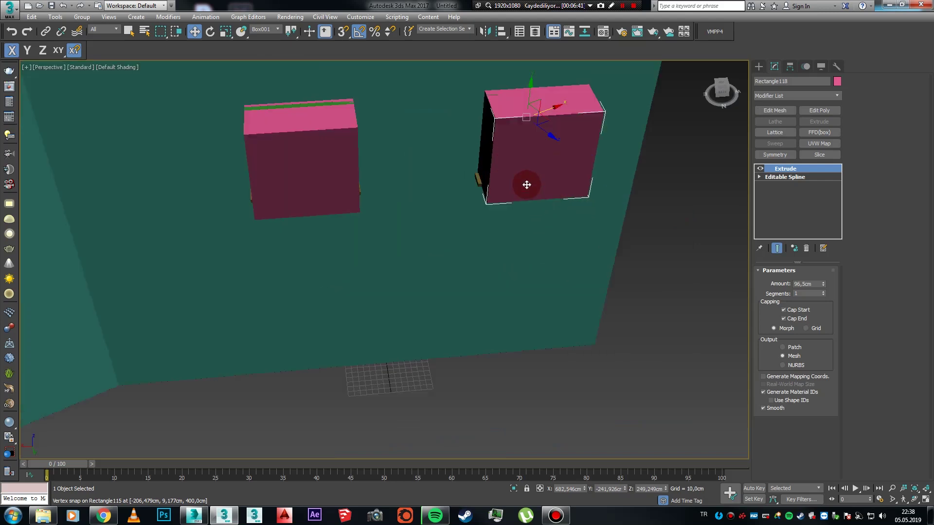
middle_drag(526, 185, 526, 200)
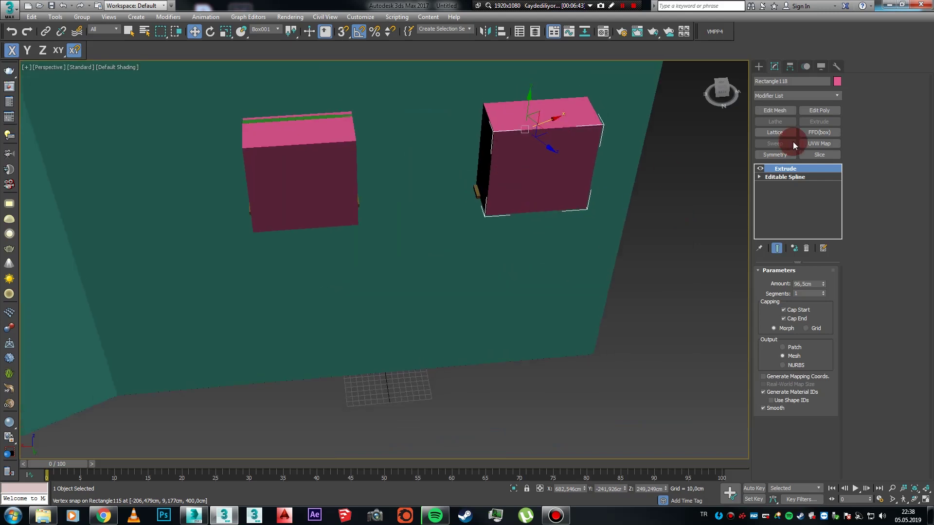
key(alt+e)
click(865, 151)
click(336, 161)
scroll(407, 184, down, 4)
mouse_move(428, 183)
alt+middle_down()
mouse_move(294, 168)
mouse_move(381, 175)
mouse_move(428, 193)
alt+middle_up()
Set the reference coordinate system to View and push the attached blocks along Y into the straight wall section
key(w)
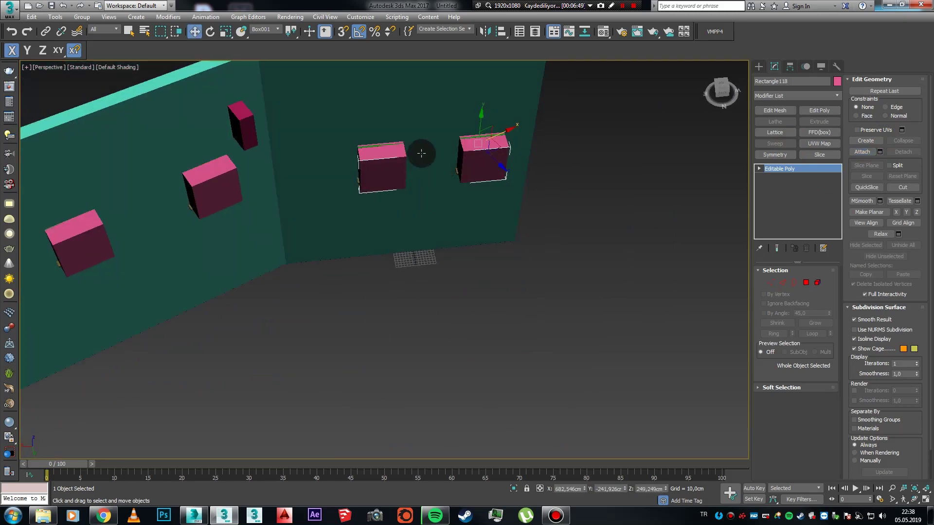
click(263, 29)
click(258, 40)
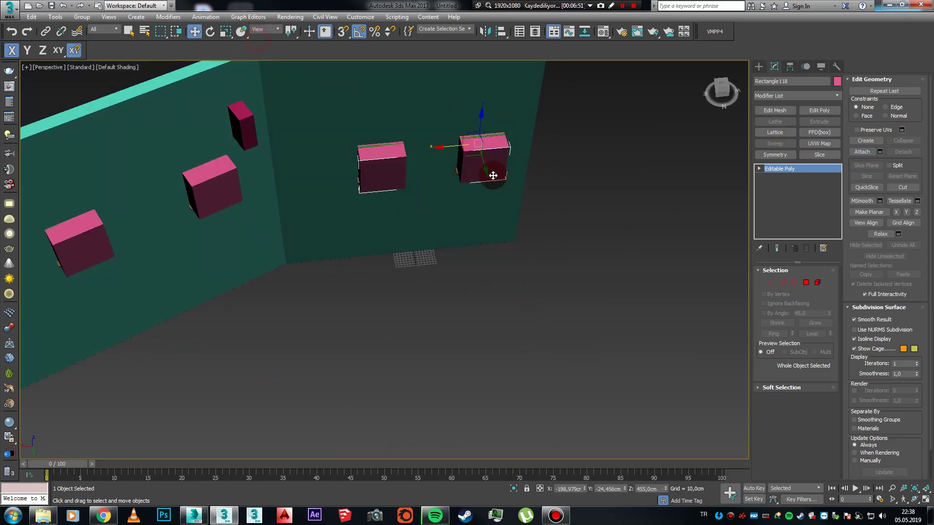
alt+middle_drag(484, 157, 527, 204)
Convert the angled section's block nearest the corner to an editable poly and attach the section's other two blocks
click(431, 181)
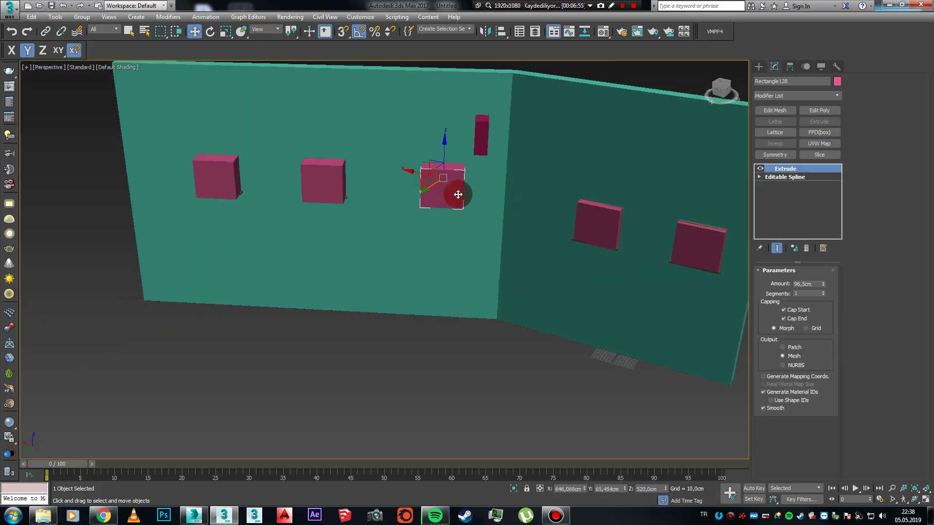
middle_drag(452, 192, 522, 209)
click(861, 152)
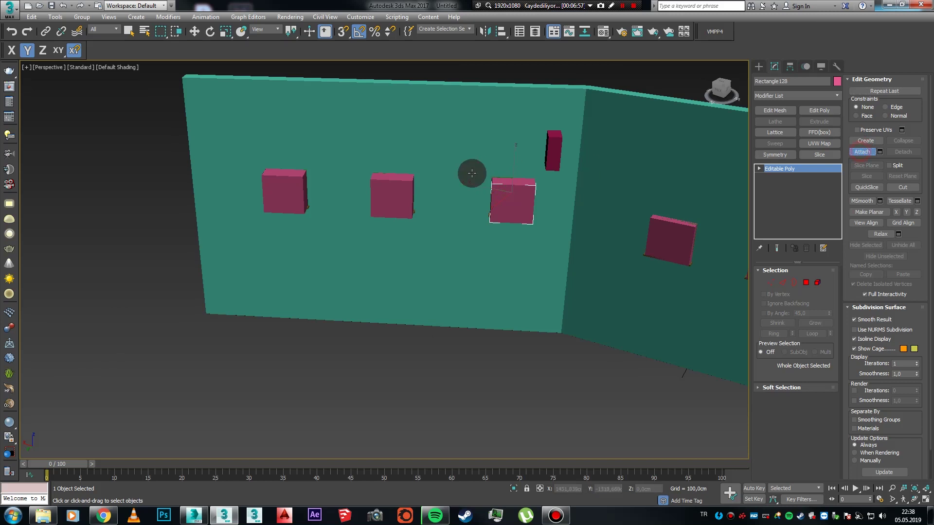
click(283, 192)
right_click(363, 240)
Set the reference coordinate system to Box001 and push the attached blocks along Z into the angled wall
alt+middle_drag(404, 251, 439, 266)
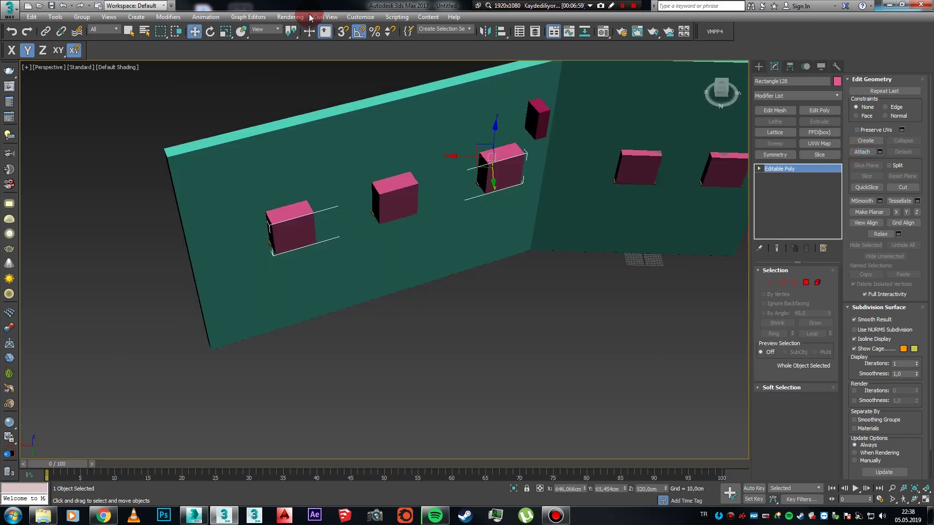
drag(271, 32, 262, 101)
click(258, 114)
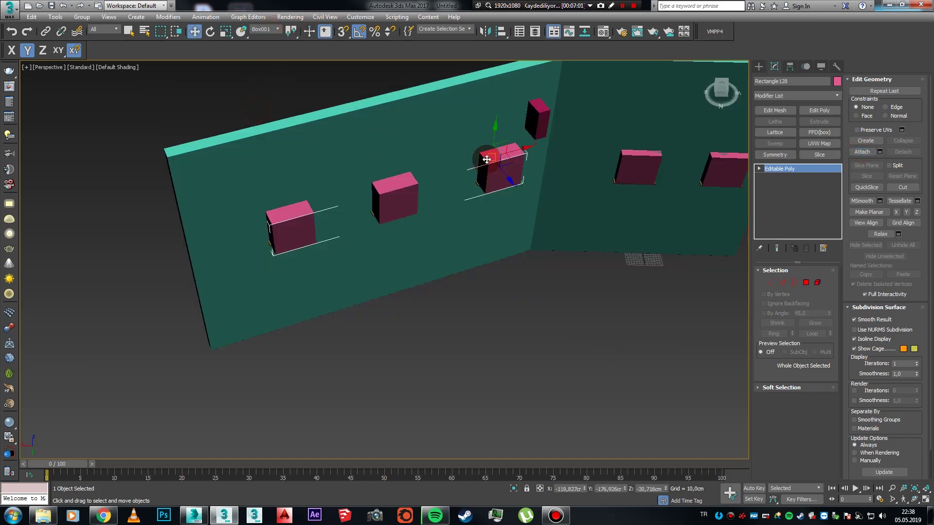
mouse_move(434, 175)
alt+middle_down()
mouse_move(506, 158)
mouse_move(427, 158)
alt+middle_up()
Subtract both attached block sets from the wall with ProBoolean to cut the window openings
click(423, 261)
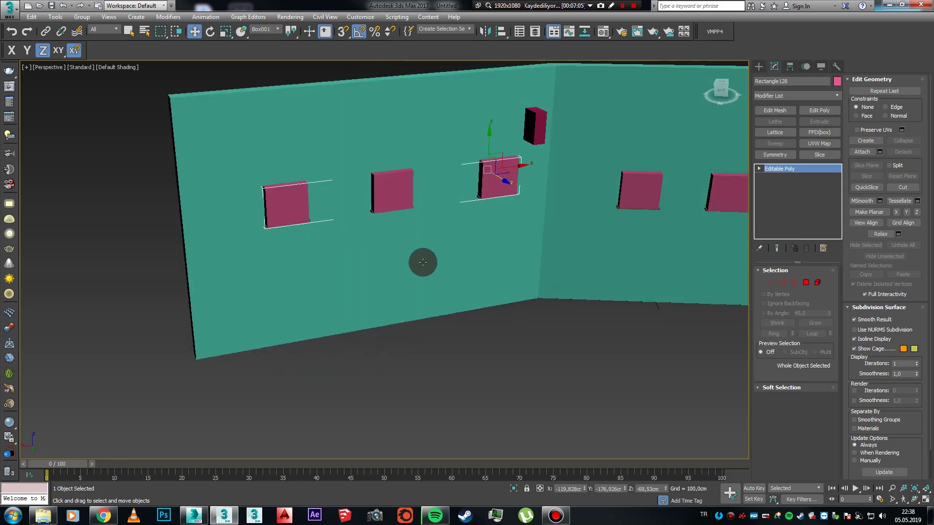
click(759, 67)
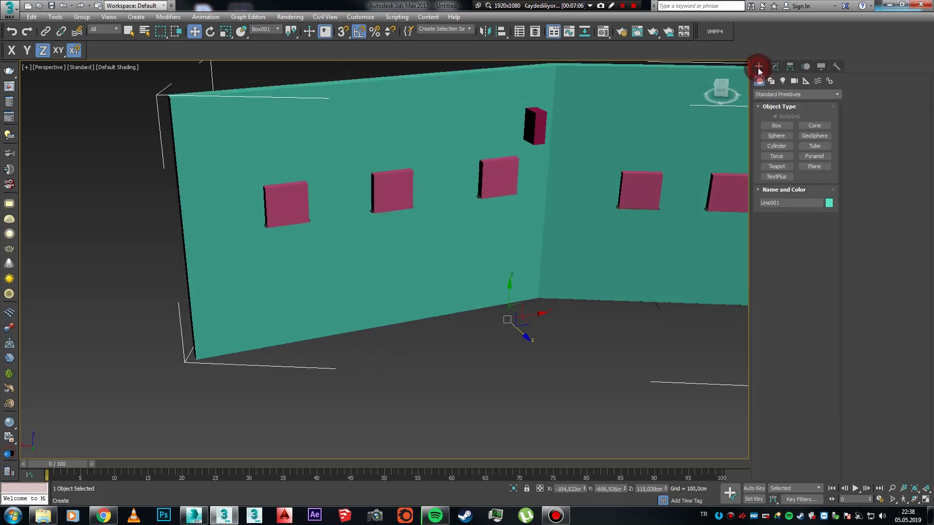
click(764, 94)
click(767, 117)
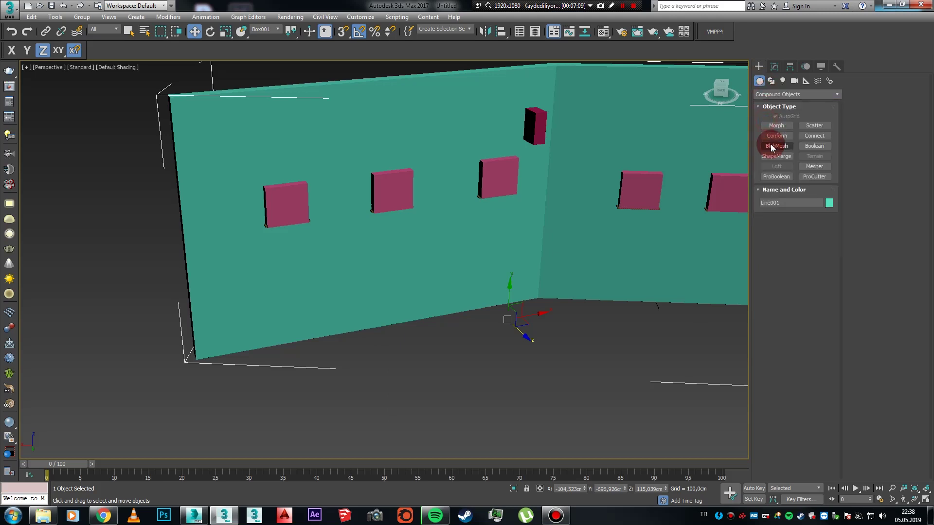
click(770, 177)
click(793, 229)
click(727, 191)
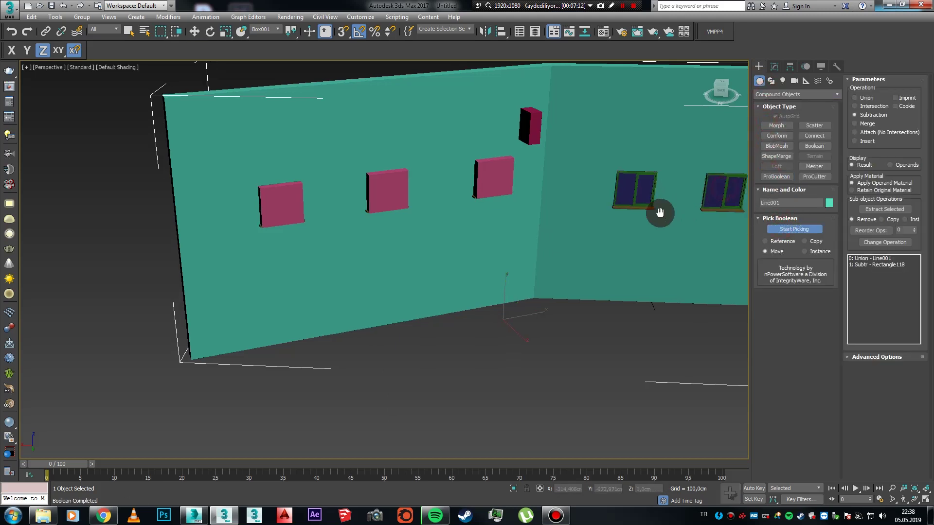
middle_drag(680, 214, 601, 204)
click(415, 163)
right_click(527, 237)
alt+middle_drag(488, 237, 508, 255)
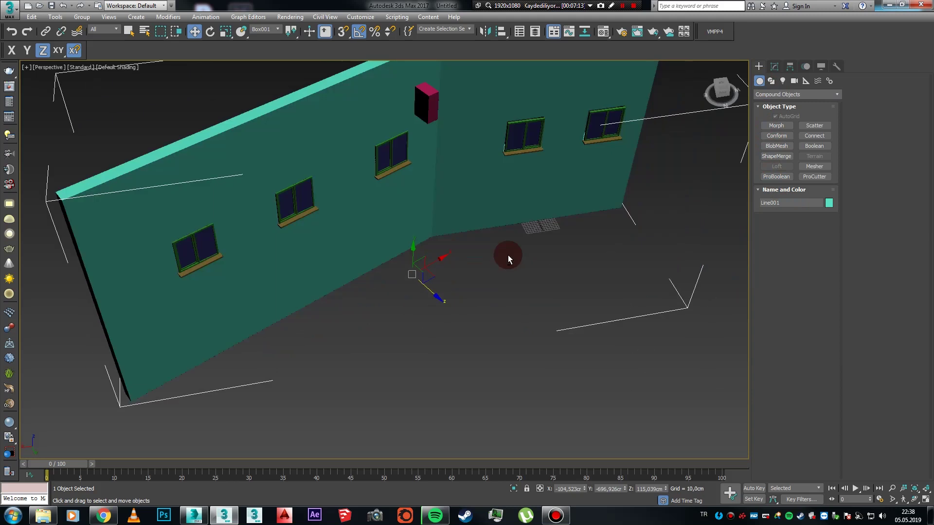
Select the three windows on the angled section and move them about 11 cm along Z into their openings
click(203, 252)
key(z)
scroll(396, 198, down, 5)
ctrl+click(573, 127)
alt+middle_drag(573, 127, 521, 210)
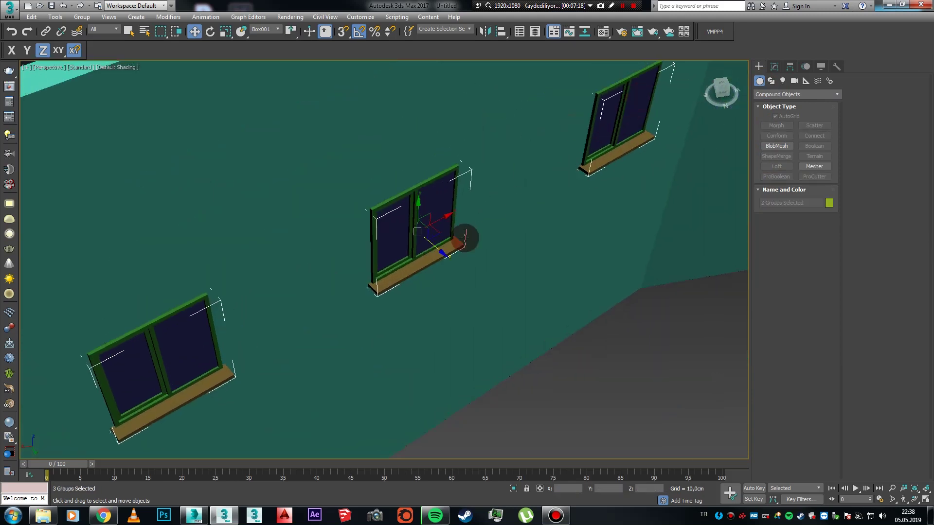
mouse_move(434, 245)
mouse_down()
mouse_move(486, 261)
mouse_move(442, 234)
mouse_up()
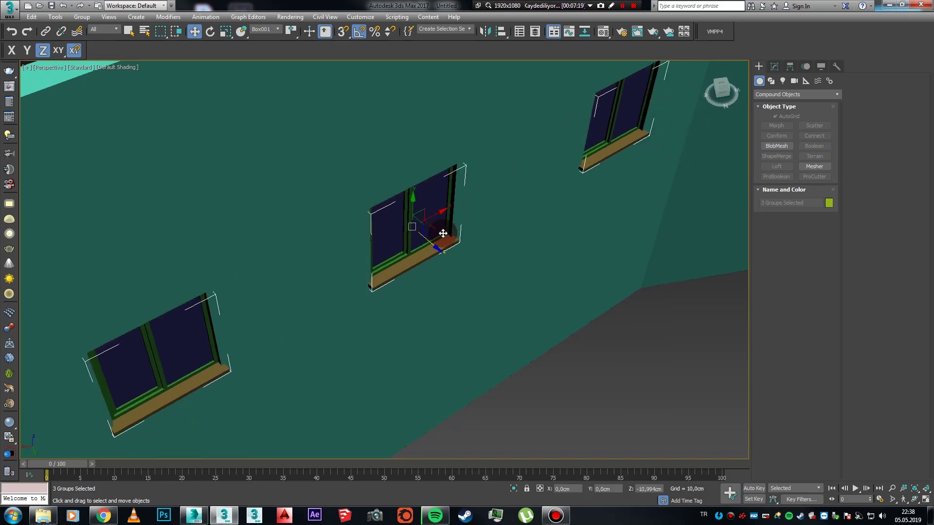
Select the two windows on the straight section and move them about 19.5 cm into the wall along the View Y axis
alt+middle_drag(443, 233, 384, 212)
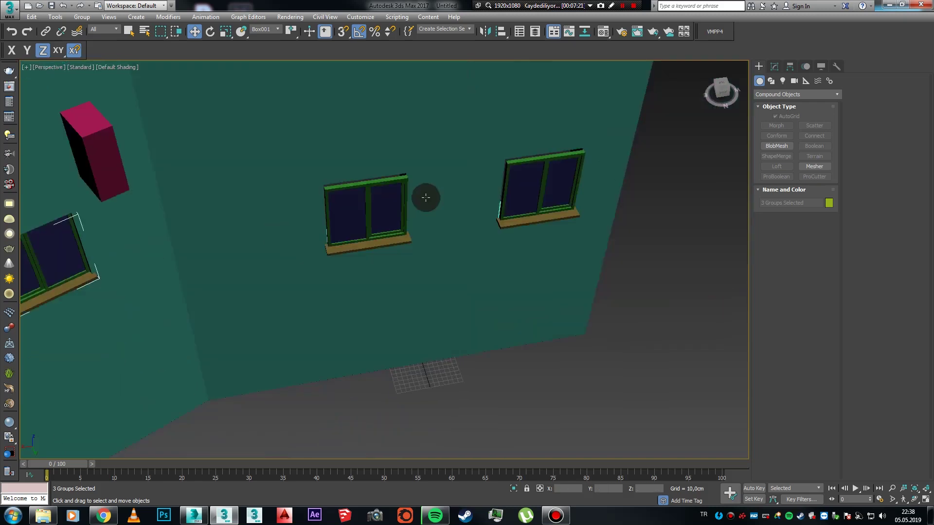
click(365, 203)
ctrl+click(542, 183)
click(257, 30)
click(261, 38)
drag(469, 225, 467, 219)
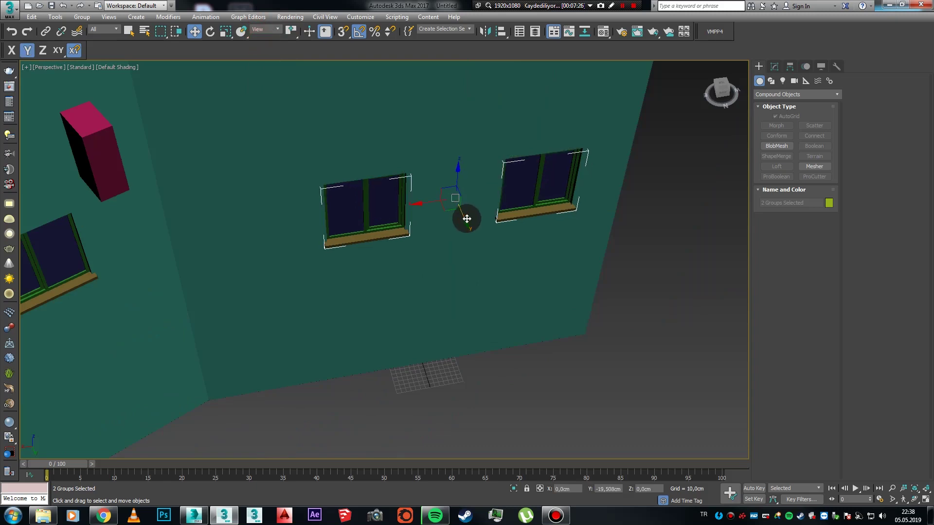
Inspect the recessed windows along both wall sections, up close and as a whole
alt+middle_drag(489, 244, 592, 219)
scroll(501, 199, down, 4)
scroll(595, 214, down, 2)
scroll(488, 165, up, 5)
middle_drag(488, 165, 463, 211)
scroll(444, 192, down, 8)
middle_drag(547, 225, 511, 217)
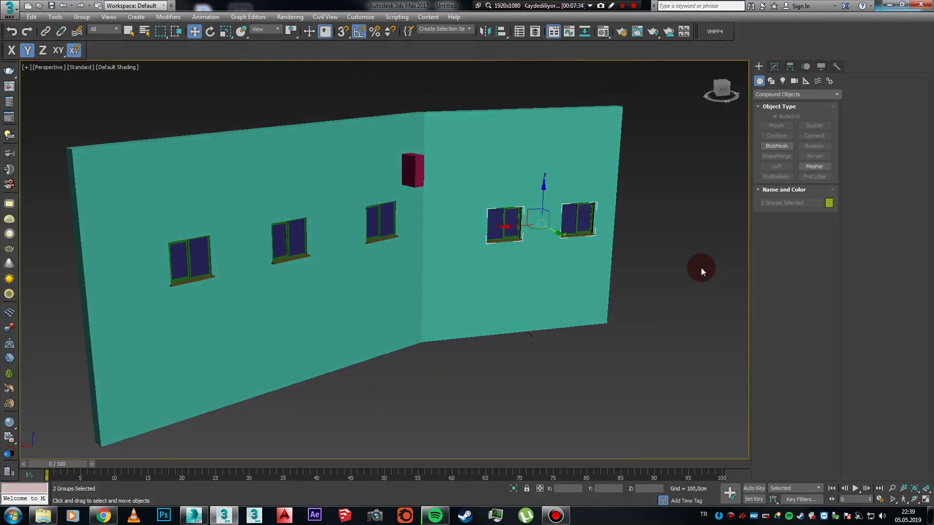
alt+middle_drag(632, 264, 616, 260)
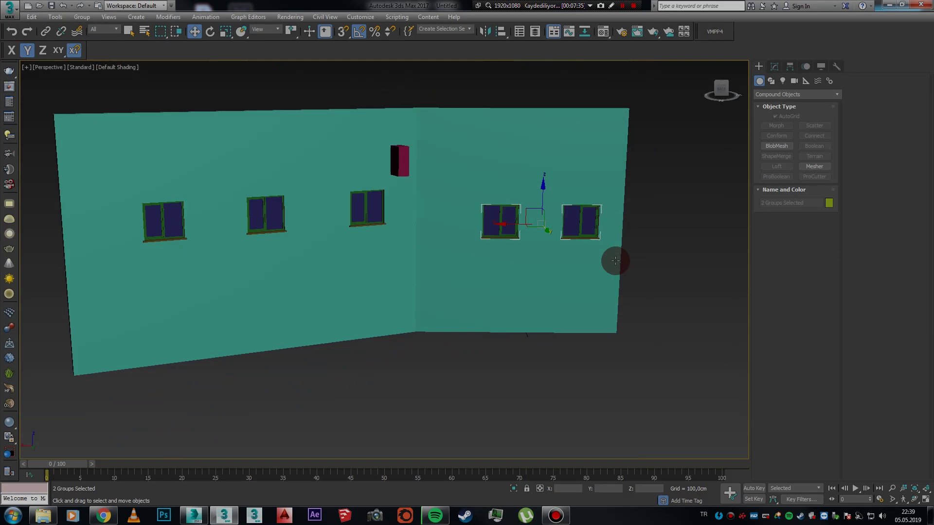
scroll(615, 261, down, 4)
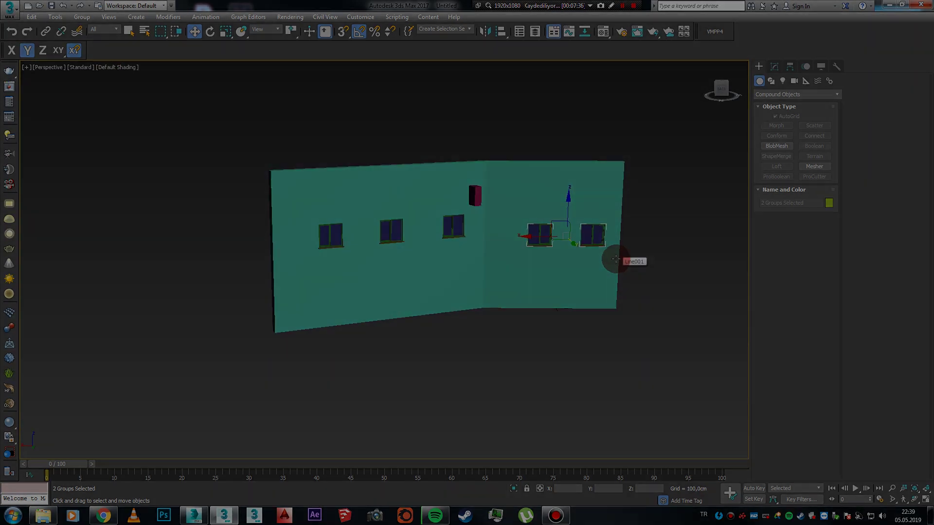